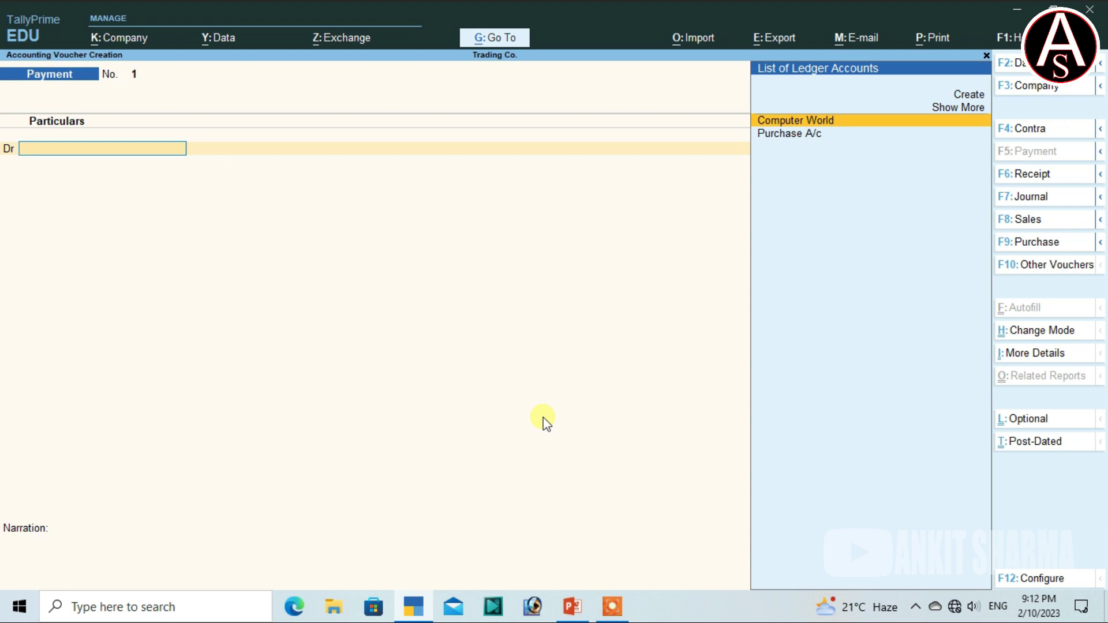
Switch the voucher being created from Payment to Debit Note
{"action": "key", "text": "alt"}
{"action": "key", "text": "alt+F5"}
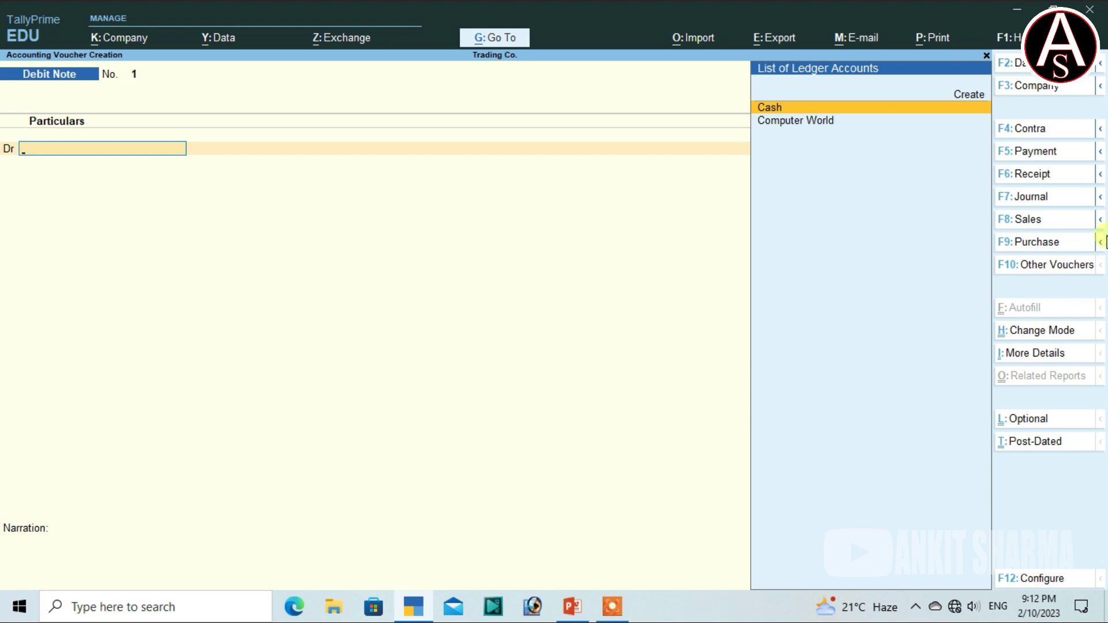
{"action": "left_click", "coordinate": [1101, 152]}
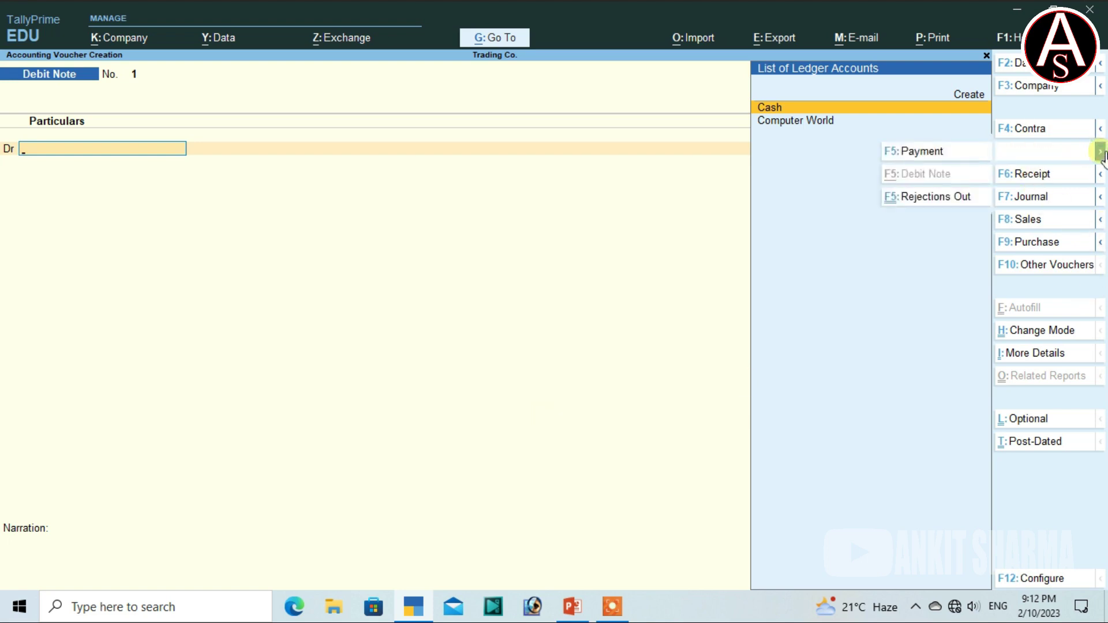
{"action": "left_click", "coordinate": [1101, 152]}
{"action": "left_click", "coordinate": [1100, 152]}
{"action": "left_click", "coordinate": [1101, 152]}
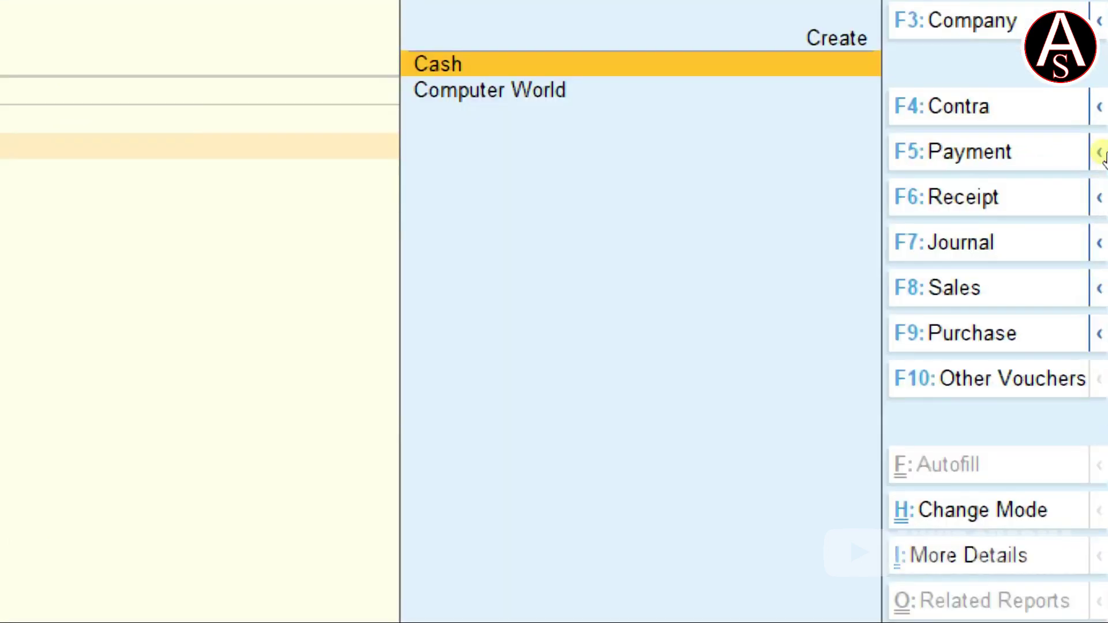
{"action": "left_click", "coordinate": [1101, 152]}
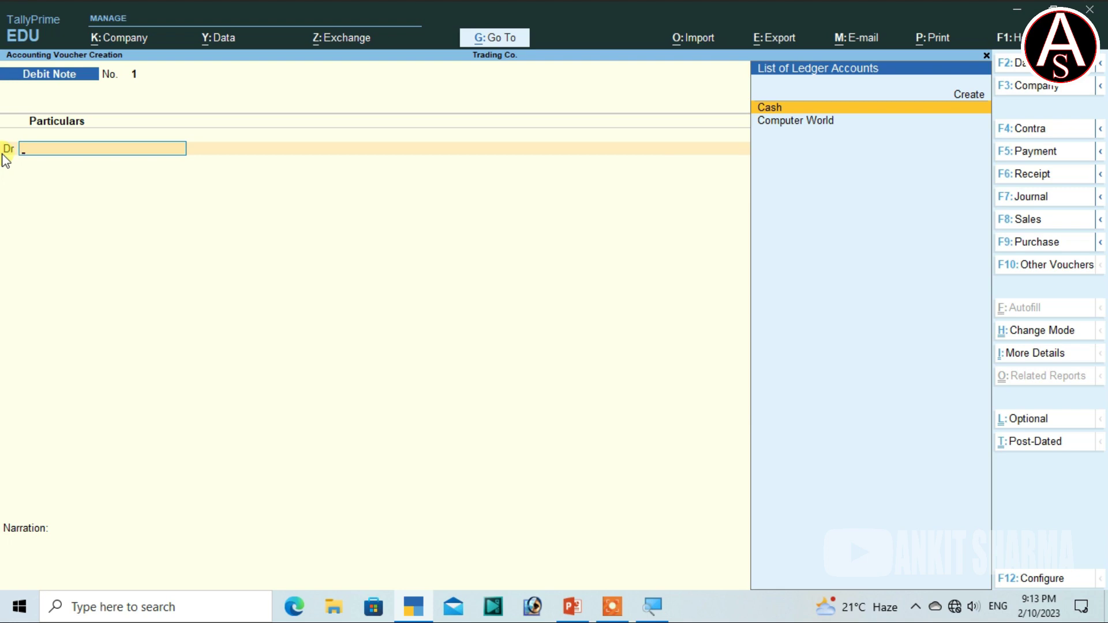
Change the debit note's voucher mode to Item Invoice
{"action": "key", "text": "ctrl"}
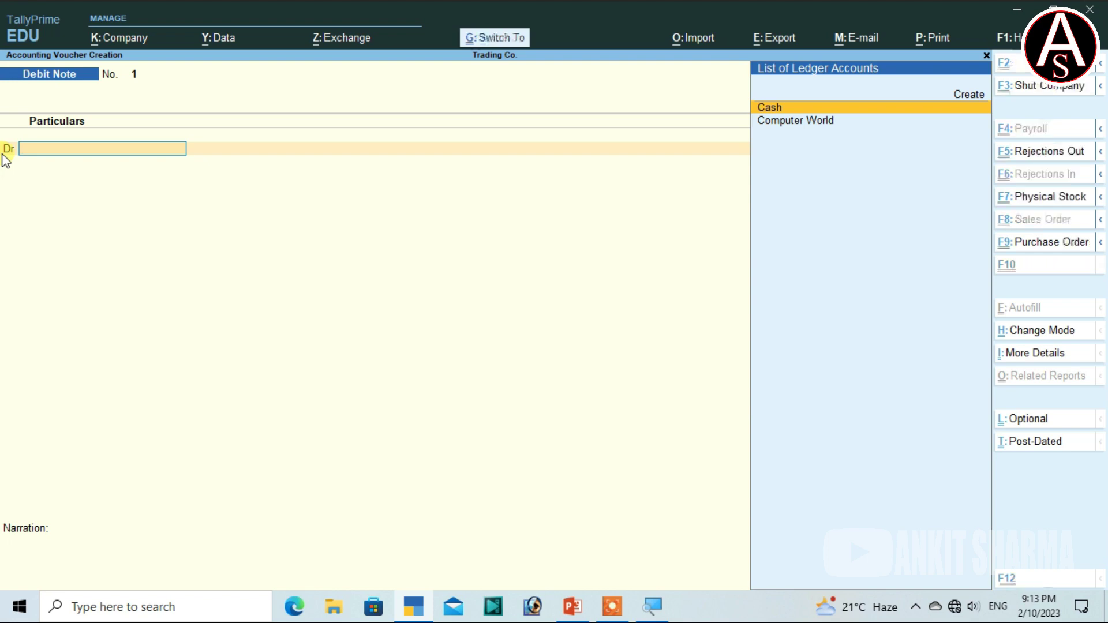
{"action": "key", "text": "ctrl+h"}
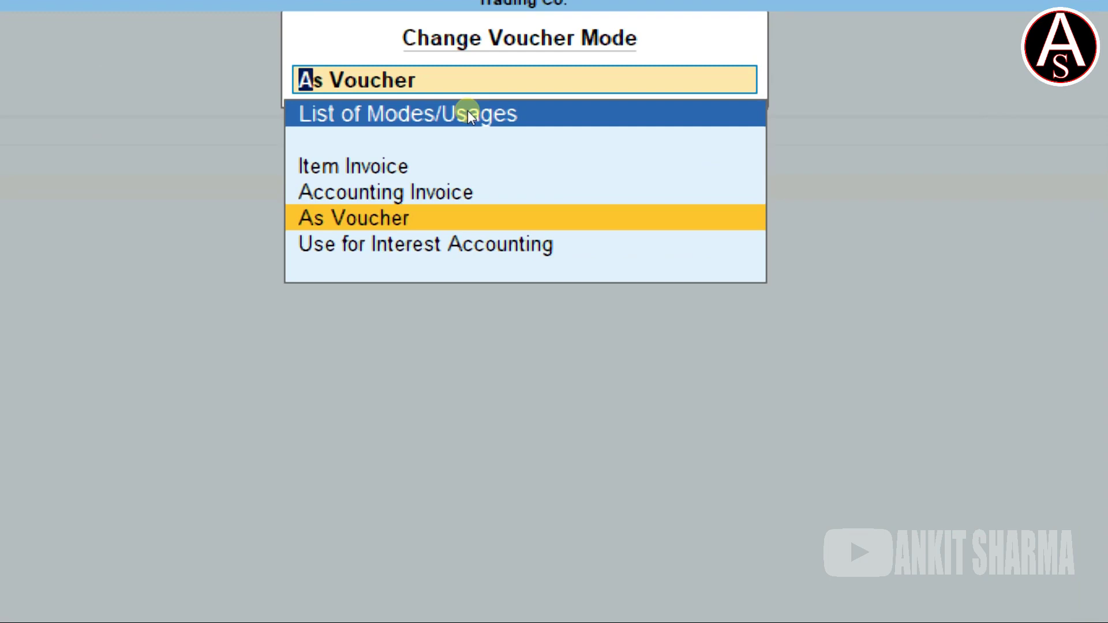
{"action": "key", "text": "Up"}
{"action": "key", "text": "Up"}
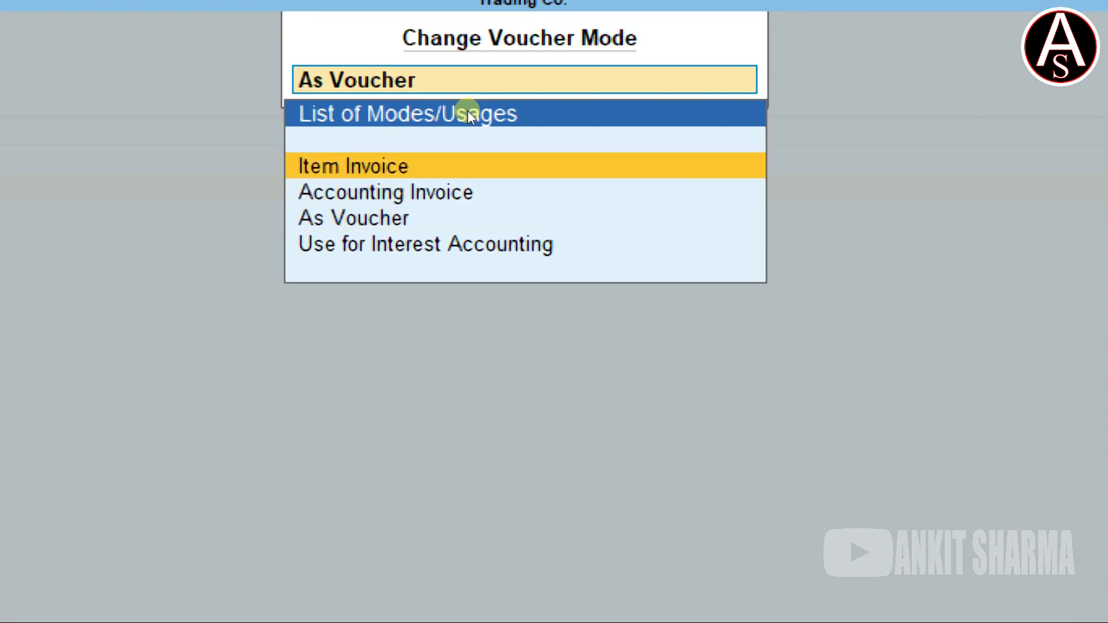
{"action": "key", "text": "Return"}
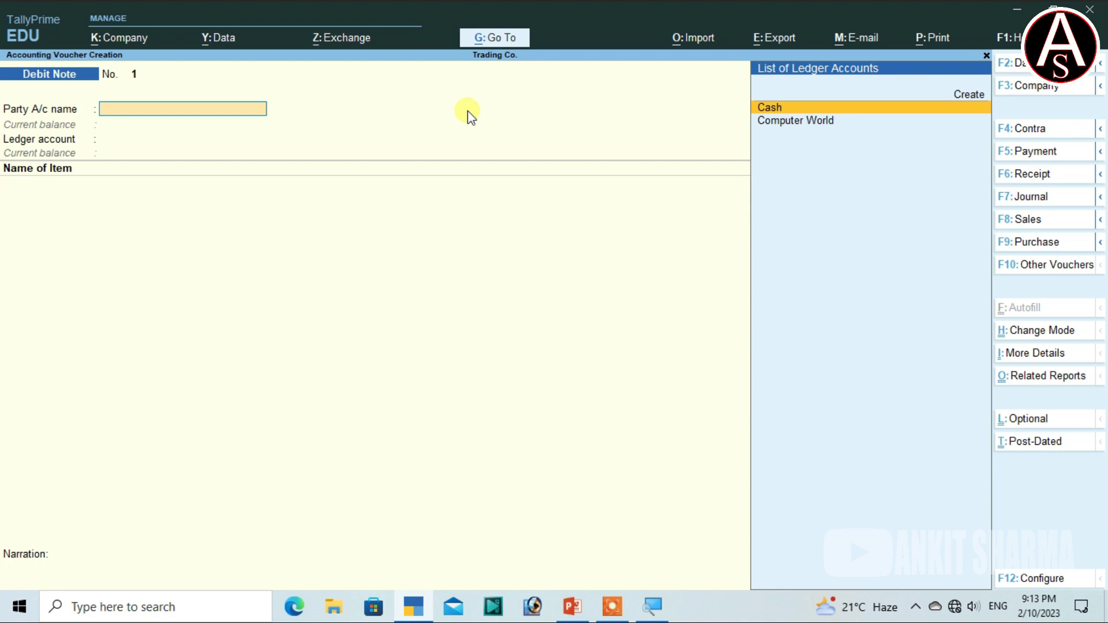
Select Computer World as the party account, with tracking number Not Applicable, and accept the remaining dispatch and party details as they are
{"action": "key", "text": "Down"}
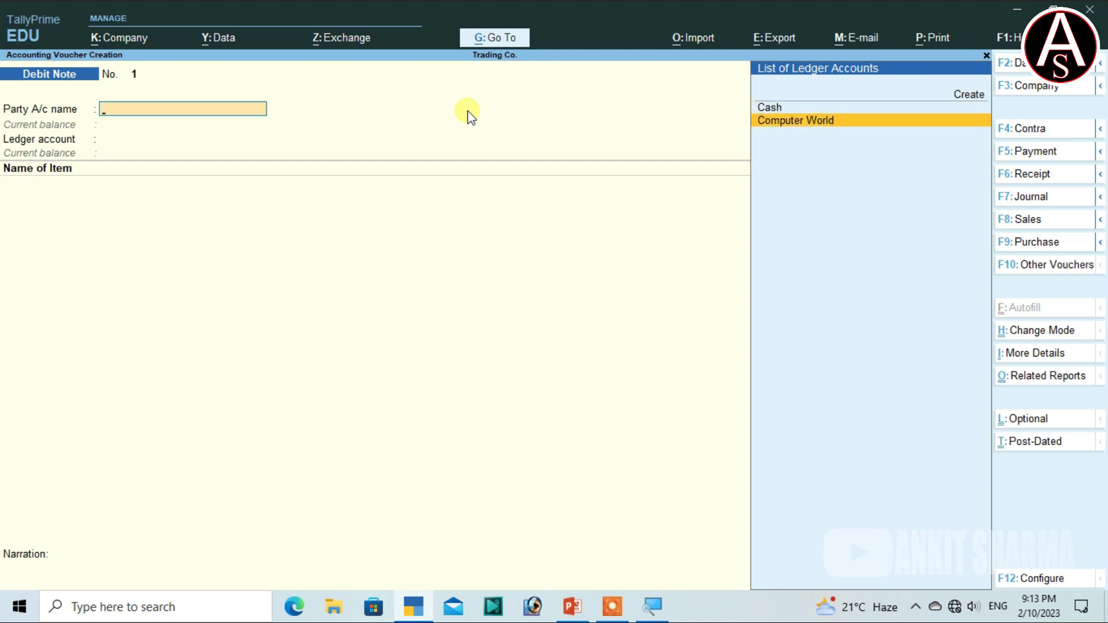
{"action": "key", "text": "Return"}
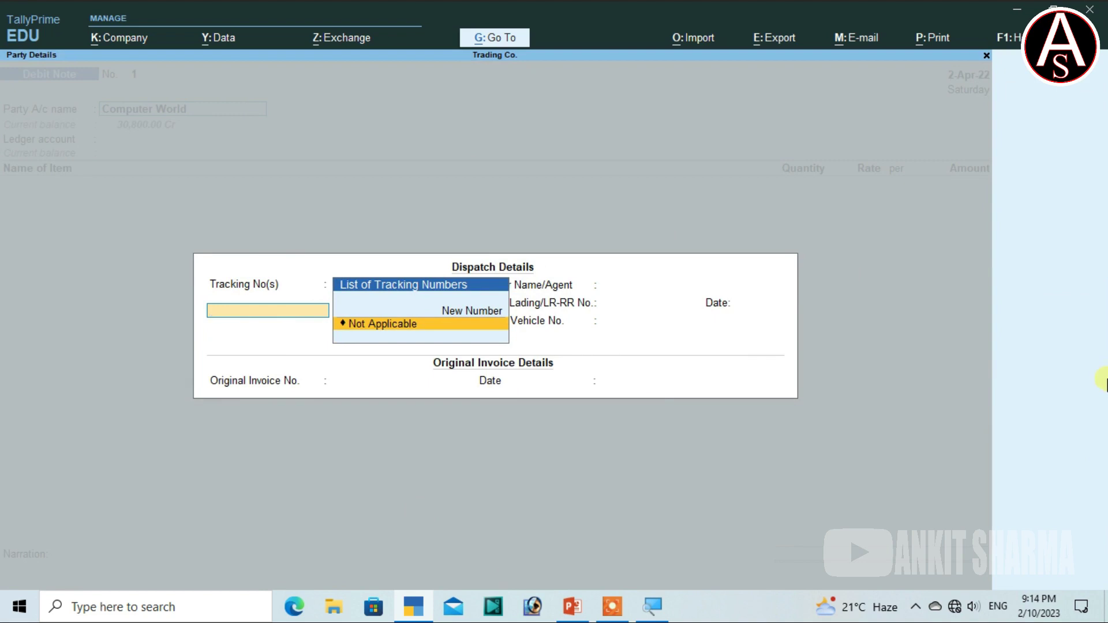
{"action": "key", "text": "Return"}
{"action": "key", "text": "Return"}
{"action": "key", "text": "Return"}
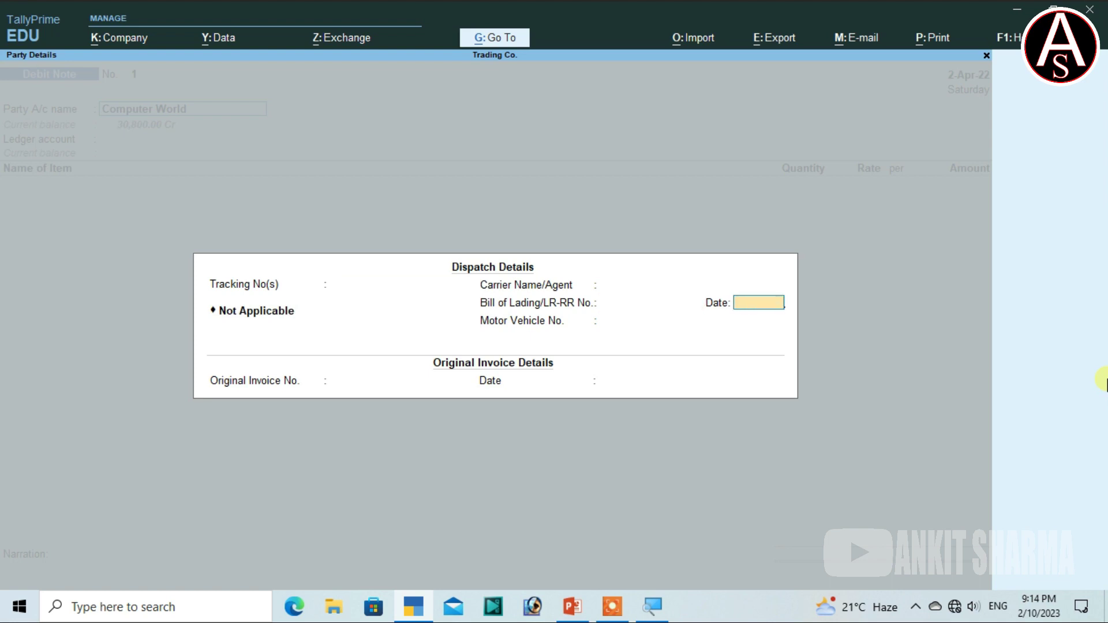
{"action": "key", "text": "Return"}
{"action": "key", "text": "Return"}
{"action": "key", "text": "Return"}
{"action": "key", "text": "Return"}
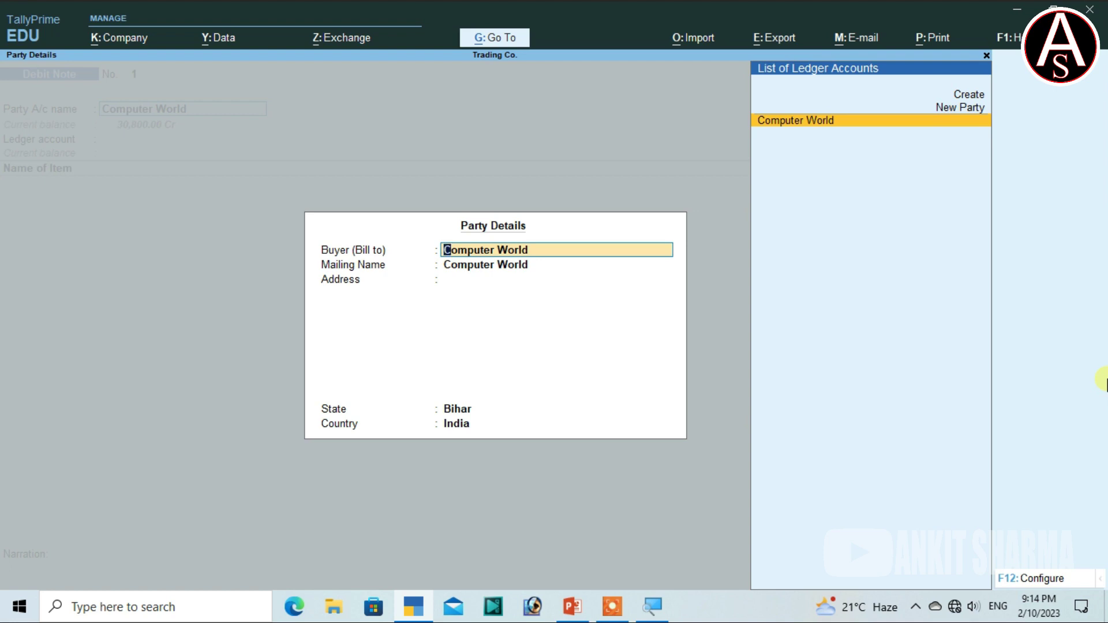
{"action": "key", "text": "ctrl+a"}
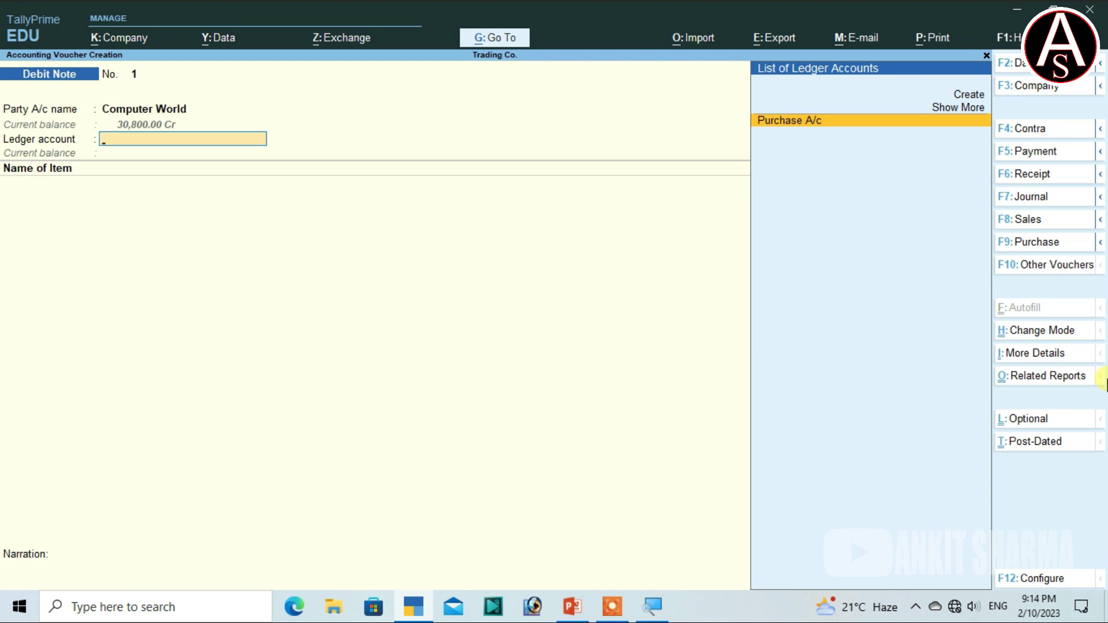
Create the ledger PURCHASE RETURN A/C under Purchase Accounts, with type of ledger Not Applicable, for the debit note's ledger account
{"action": "key", "text": "Up"}
{"action": "key", "text": "Up"}
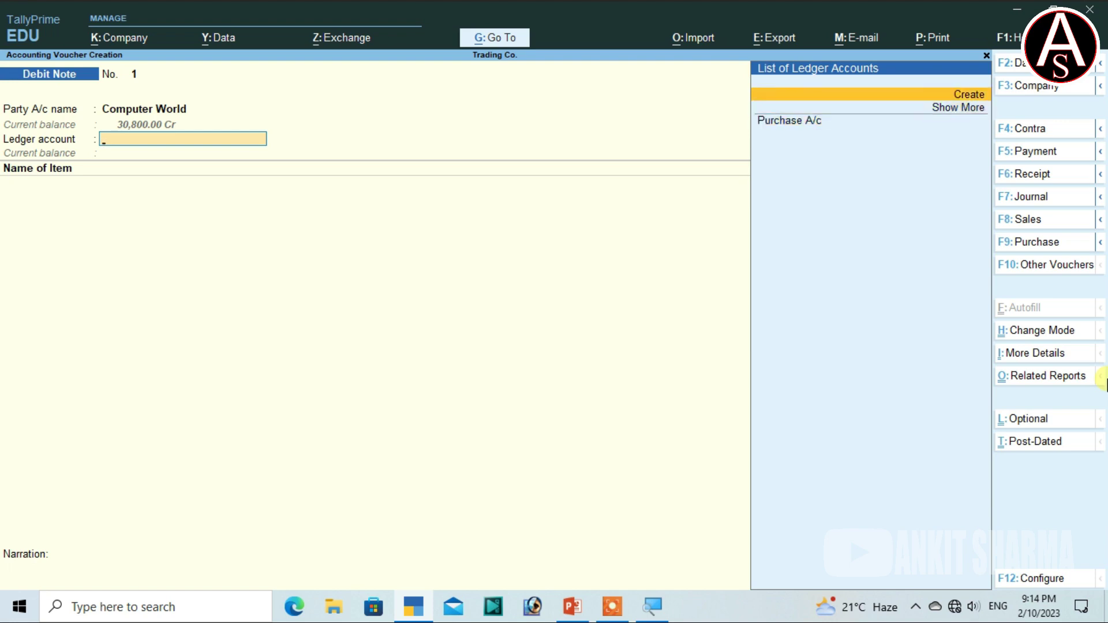
{"action": "key", "text": "Return"}
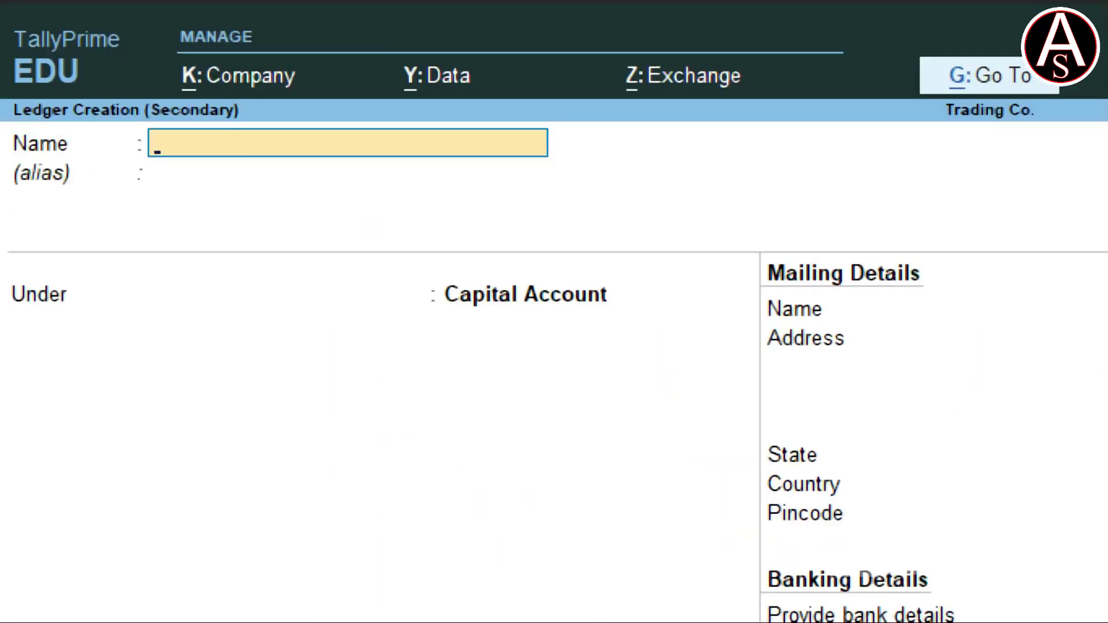
{"action": "type", "text": "PURCHASE RETURN"}
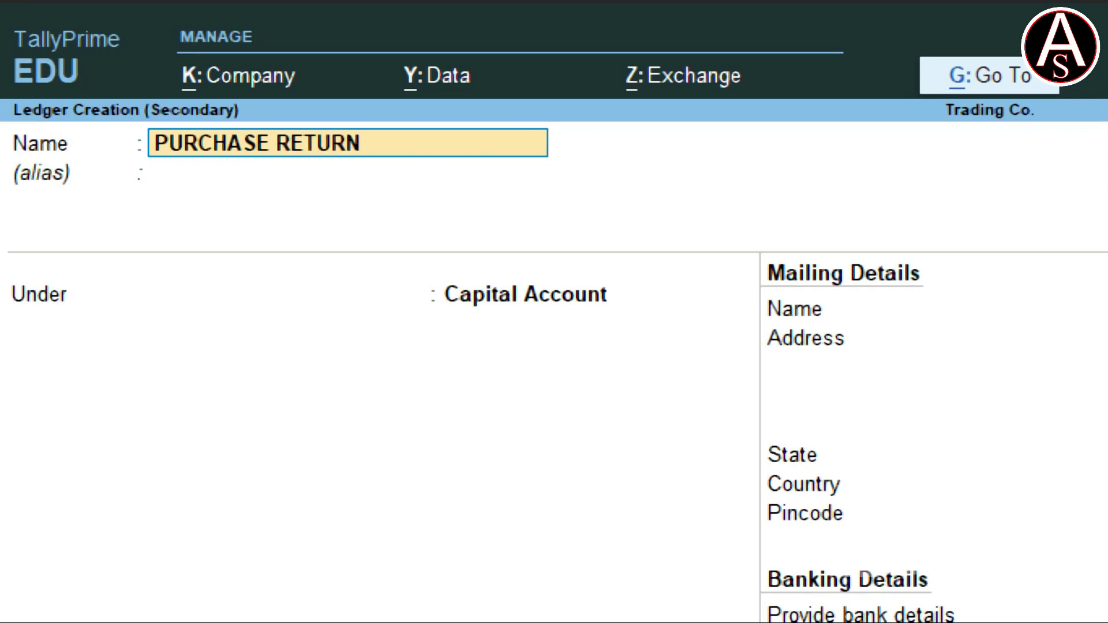
{"action": "type", "text": " A/C"}
{"action": "key", "text": "Return"}
{"action": "key", "text": "Return"}
{"action": "type", "text": "PUR"}
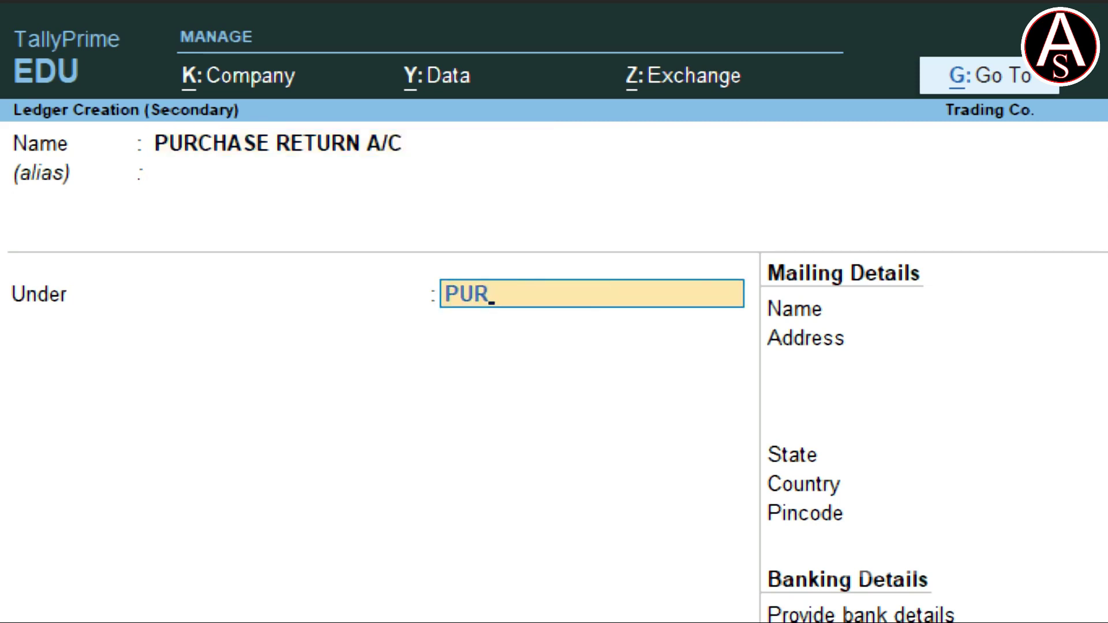
{"action": "key", "text": "Return"}
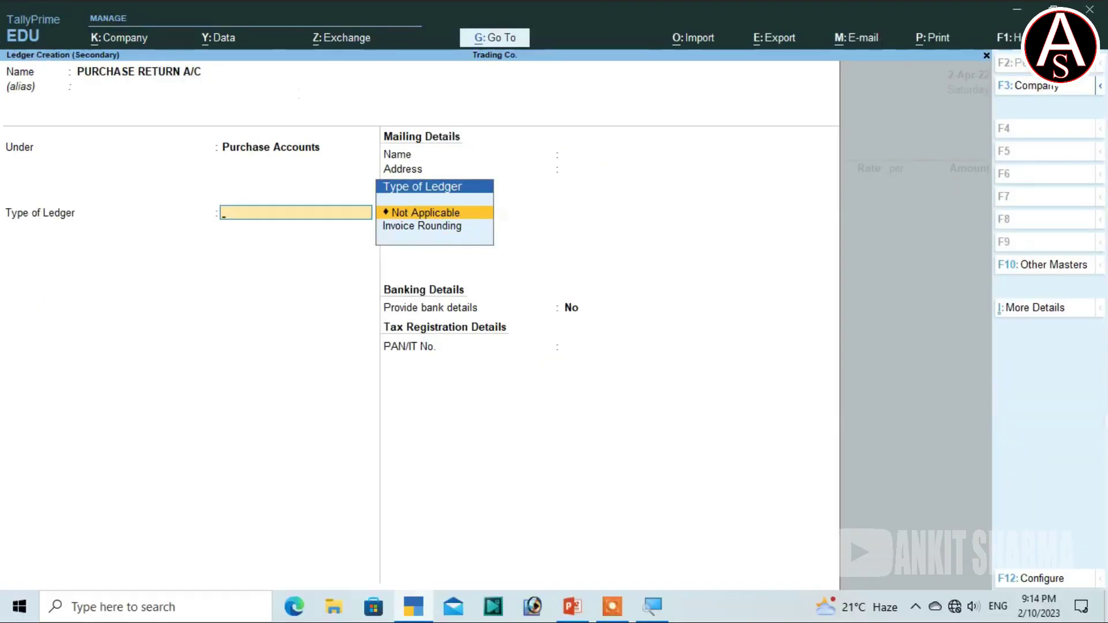
{"action": "key", "text": "Return"}
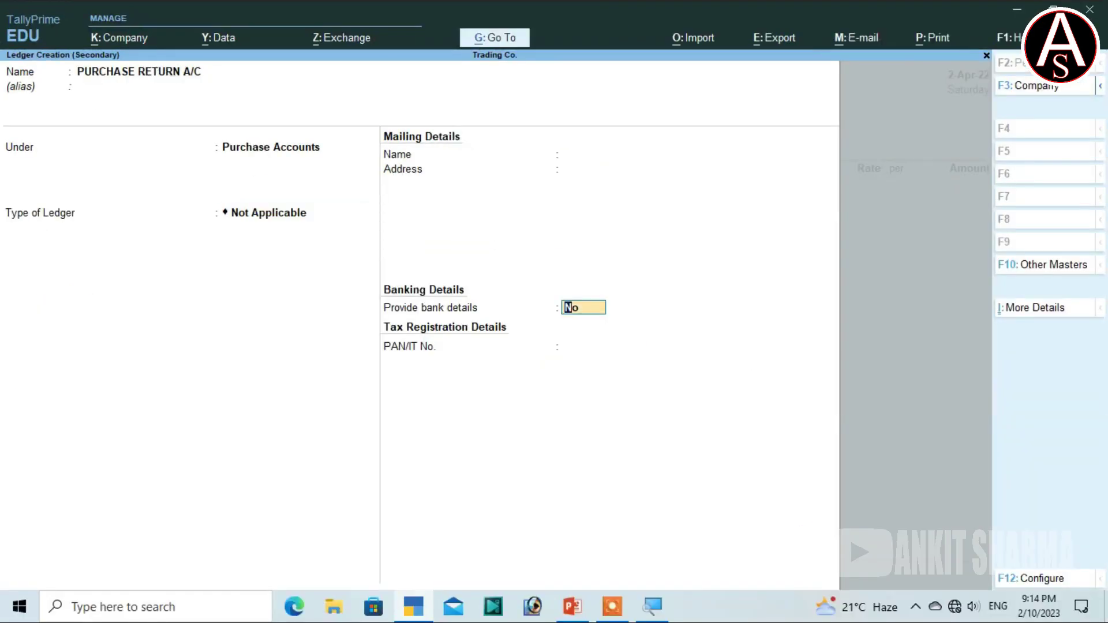
{"action": "key", "text": "ctrl"}
{"action": "key", "text": "ctrl+a"}
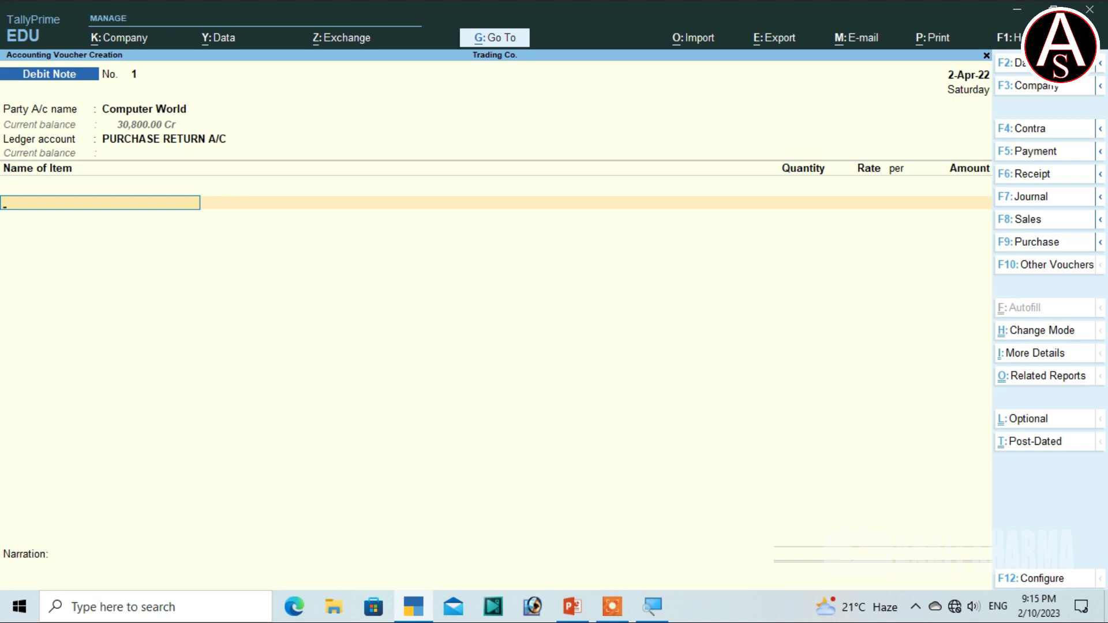
Add Usb Mouse as the returned item, with tracking and order numbers Not Applicable, quantity 4 nos and rate 350.00
{"action": "type", "text": "us"}
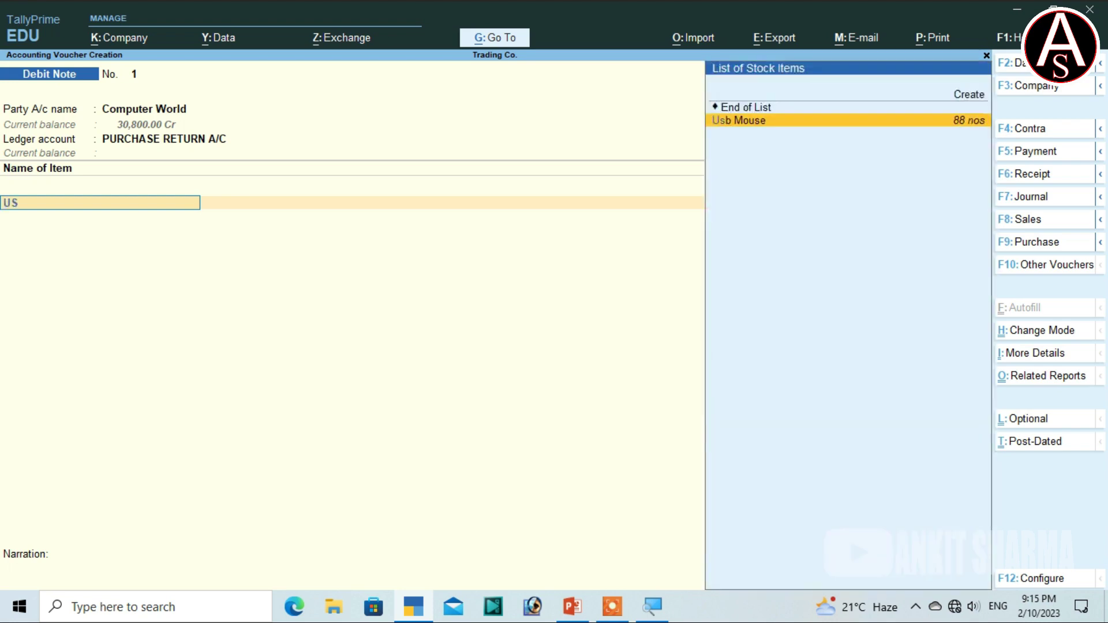
{"action": "key", "text": "Return"}
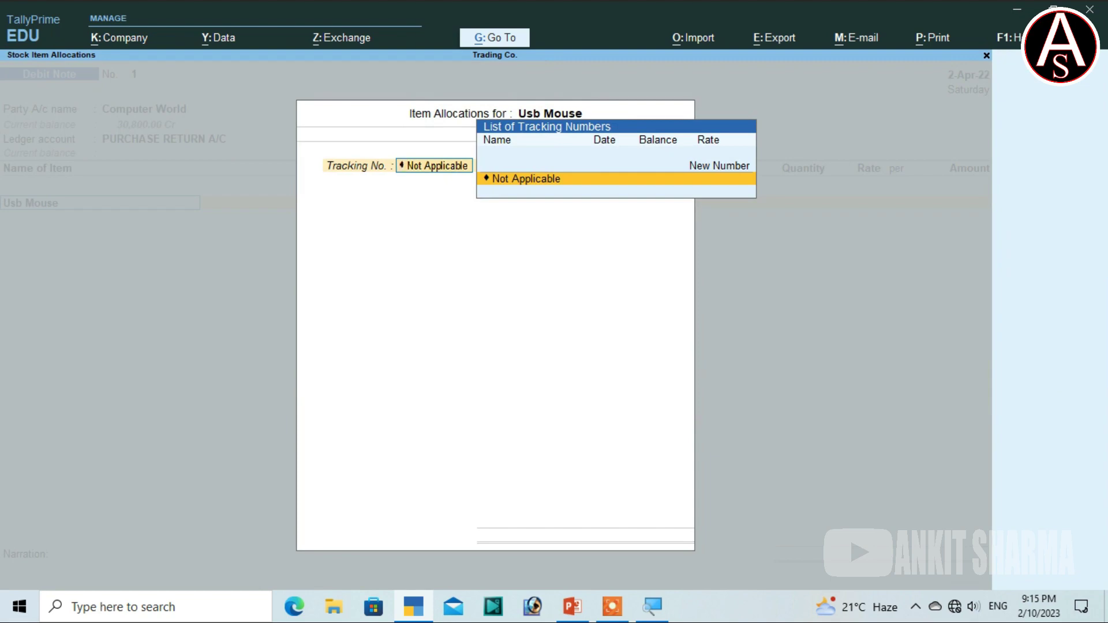
{"action": "key", "text": "Return"}
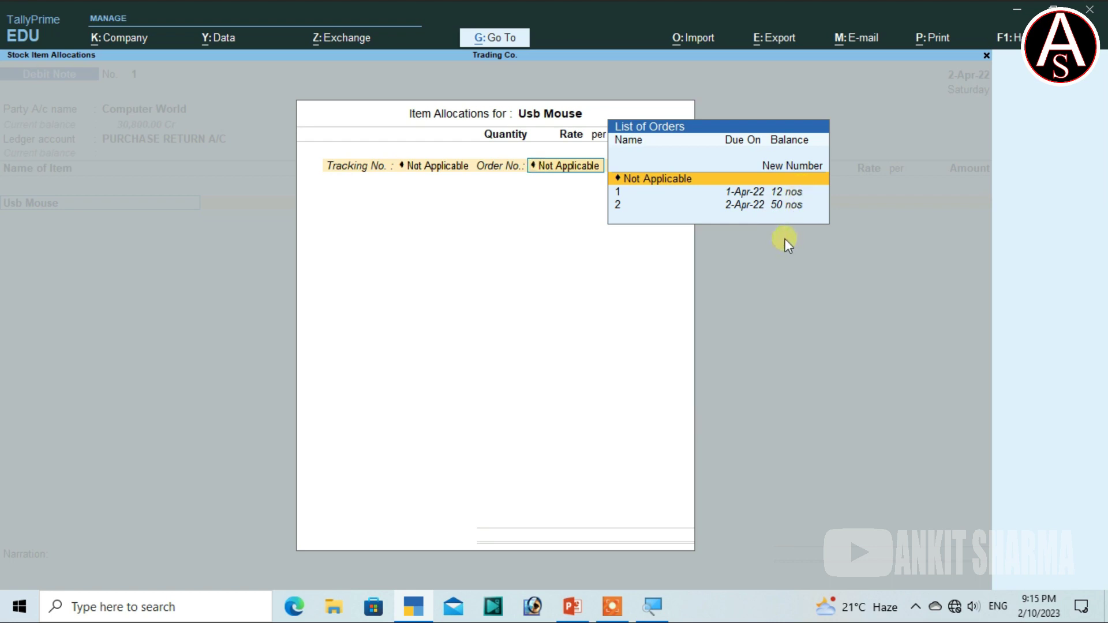
{"action": "key", "text": "Return"}
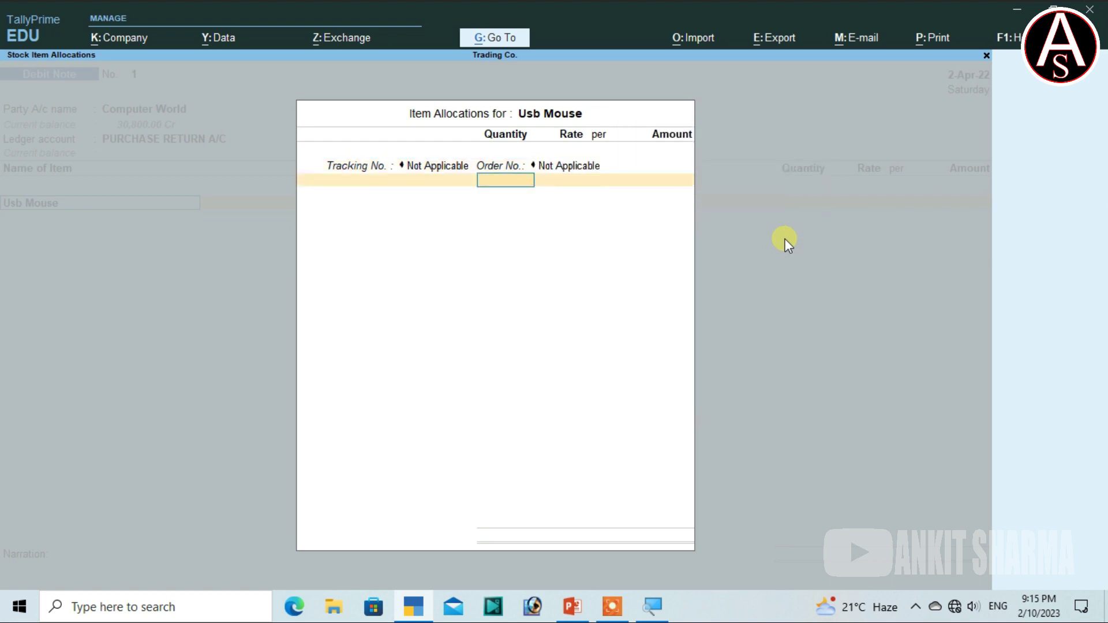
{"action": "type", "text": "4"}
{"action": "key", "text": "Return"}
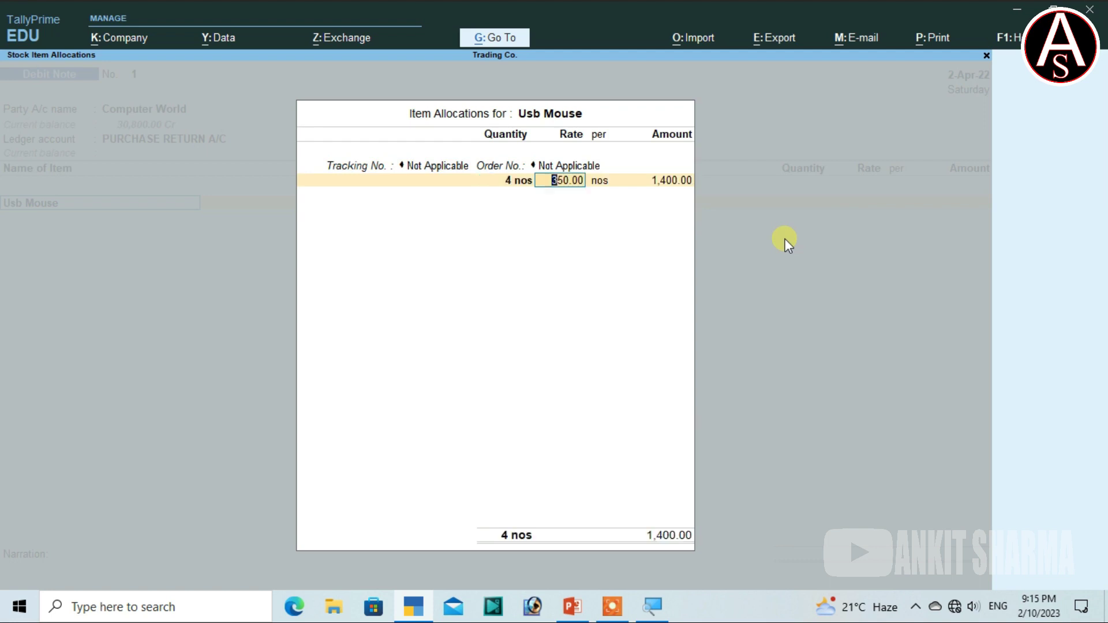
{"action": "key", "text": "Return"}
{"action": "key", "text": "Return"}
{"action": "key", "text": "Return"}
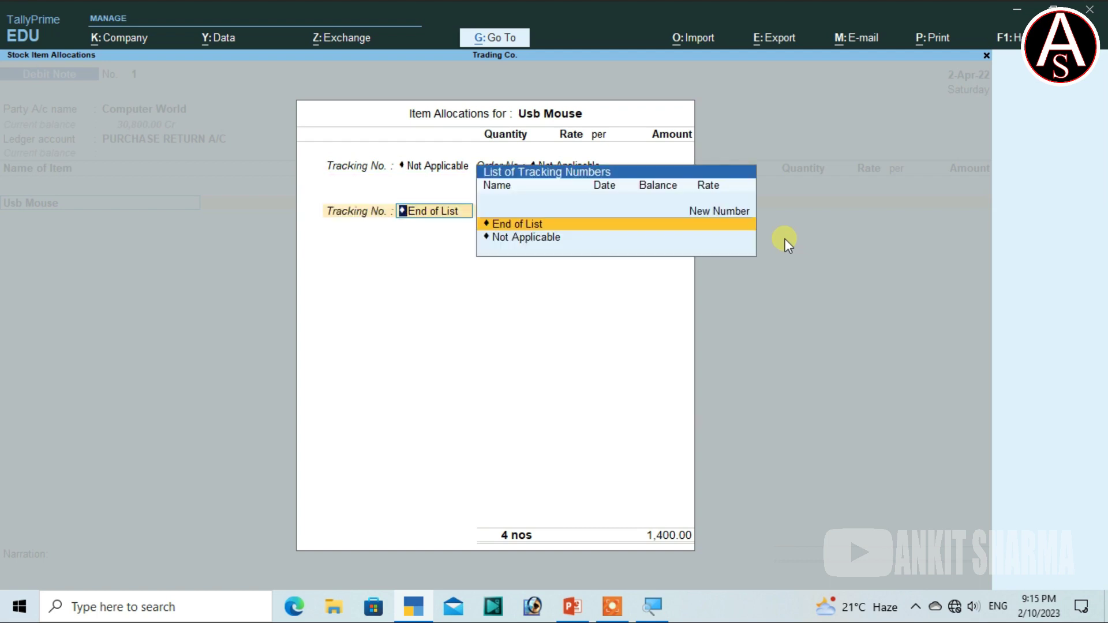
{"action": "key", "text": "Return"}
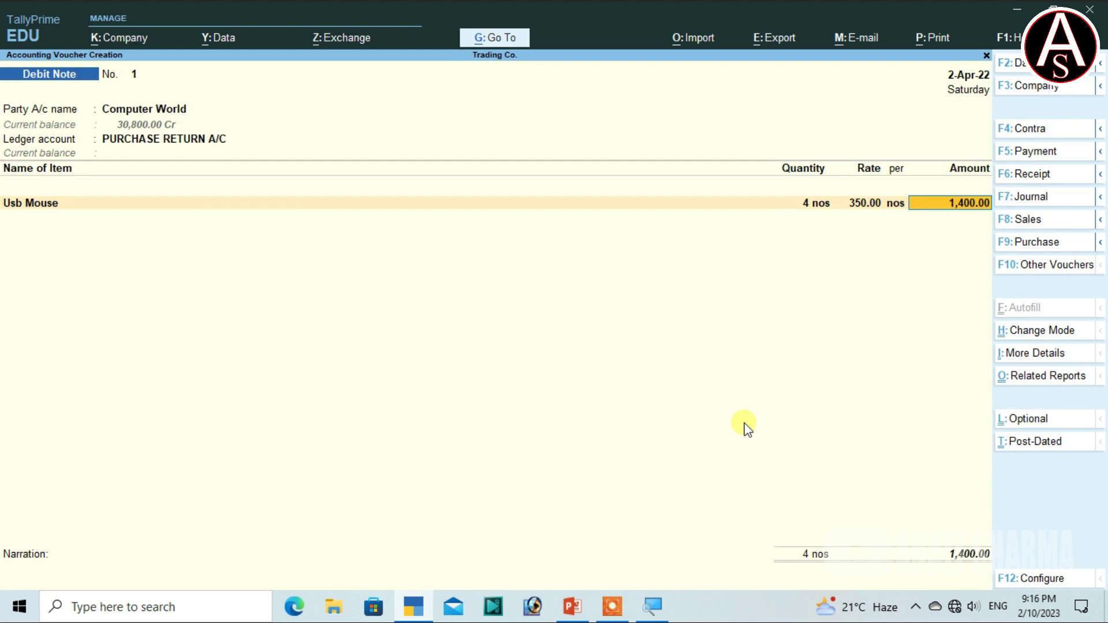
{"action": "key", "text": "Return"}
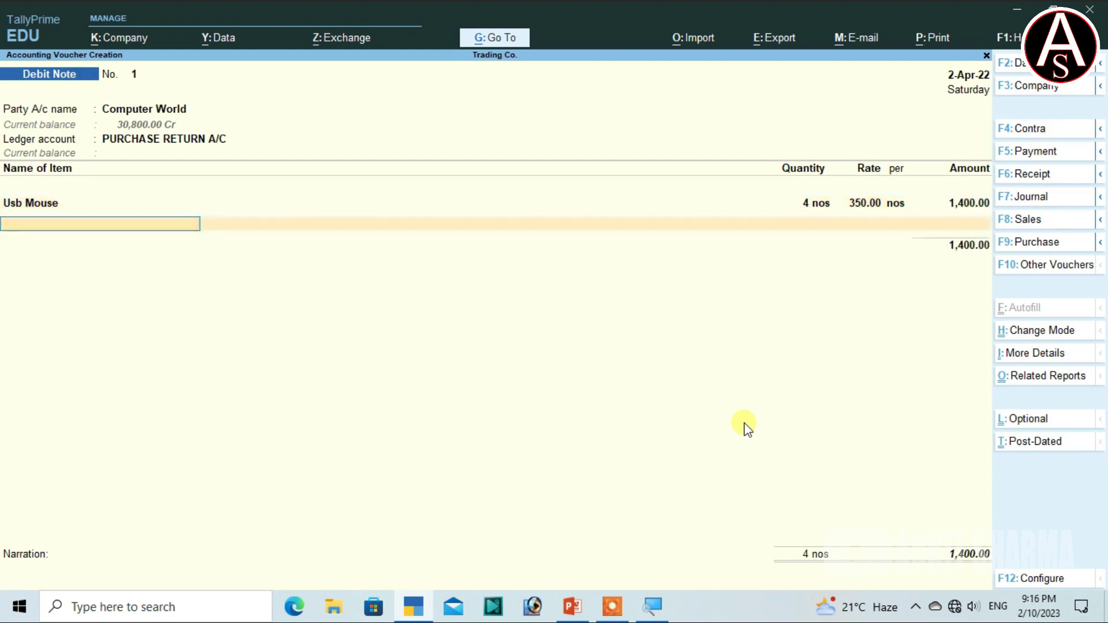
Adjust the 1,400.00 Dr against Computer World's pending bill 1 as Agst Ref, and save the debit note with a blank narration
{"action": "key", "text": "Return"}
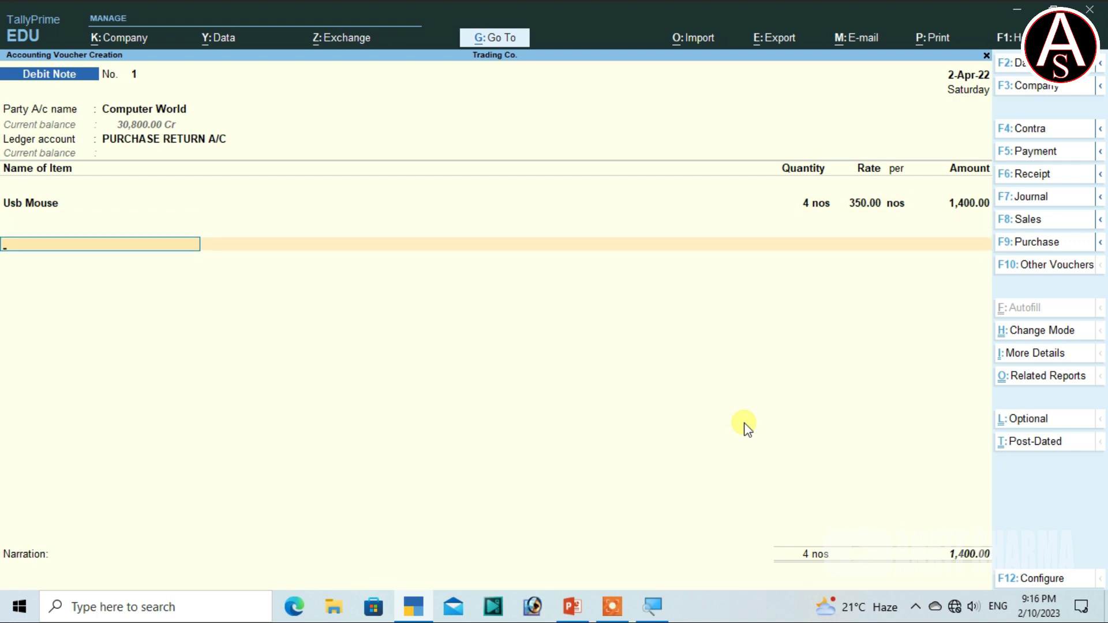
{"action": "key", "text": "Return"}
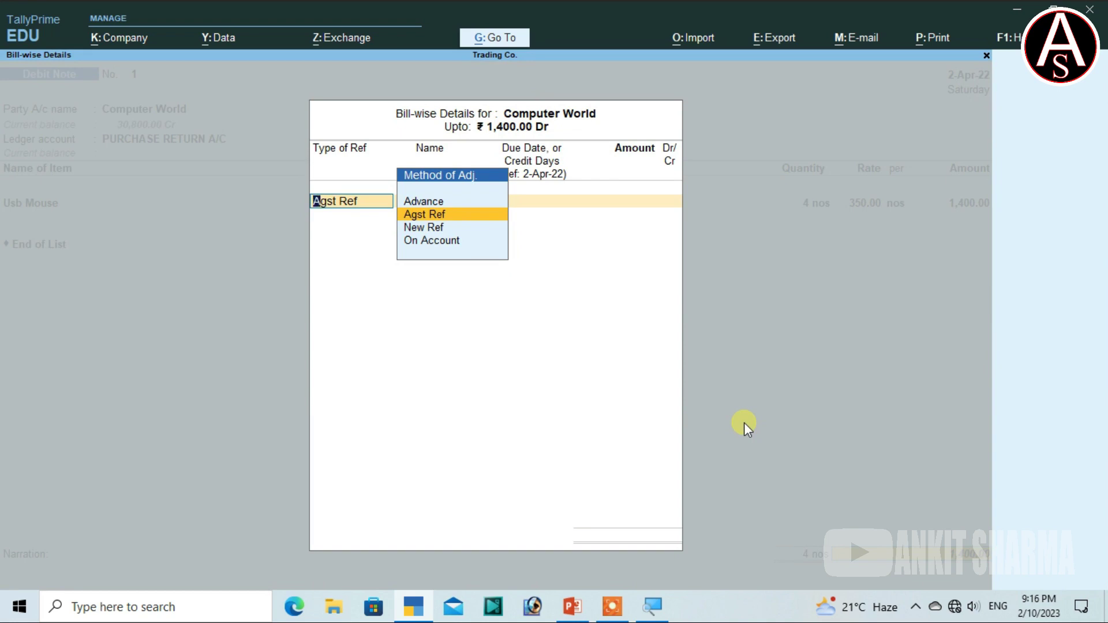
{"action": "key", "text": "Return"}
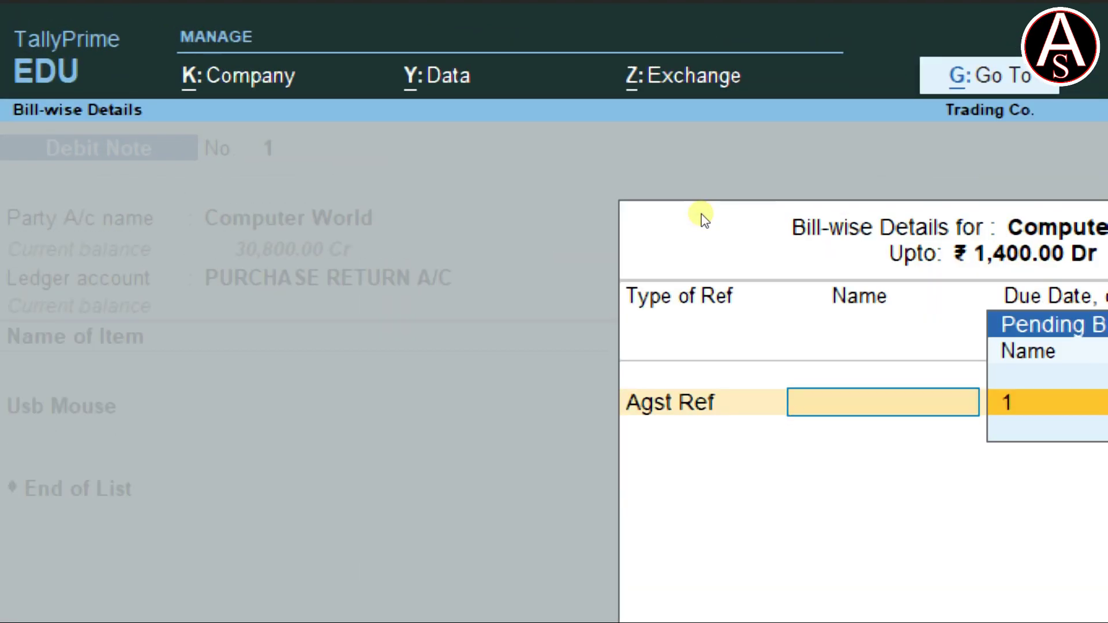
{"action": "key", "text": "Return"}
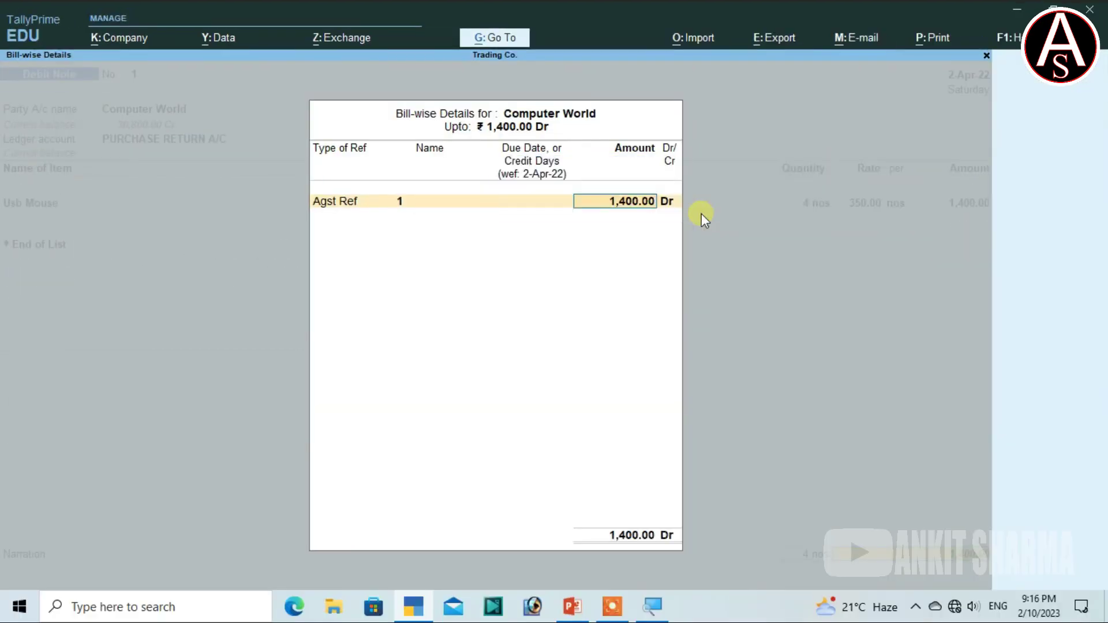
{"action": "key", "text": "Return"}
{"action": "key", "text": "Return"}
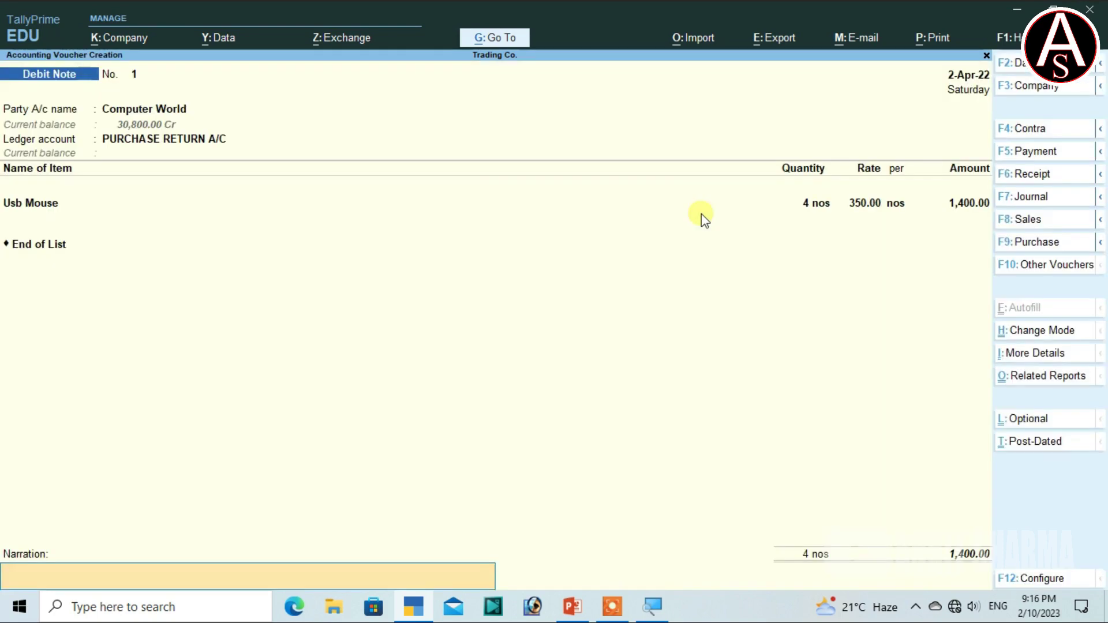
{"action": "key", "text": "Return"}
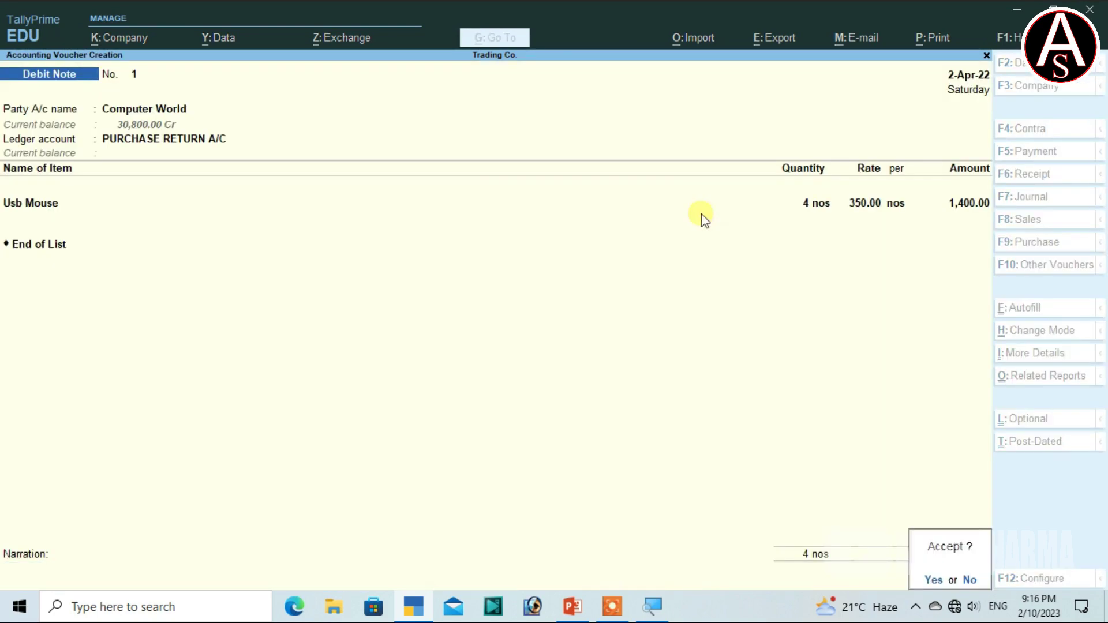
{"action": "key", "text": "Return"}
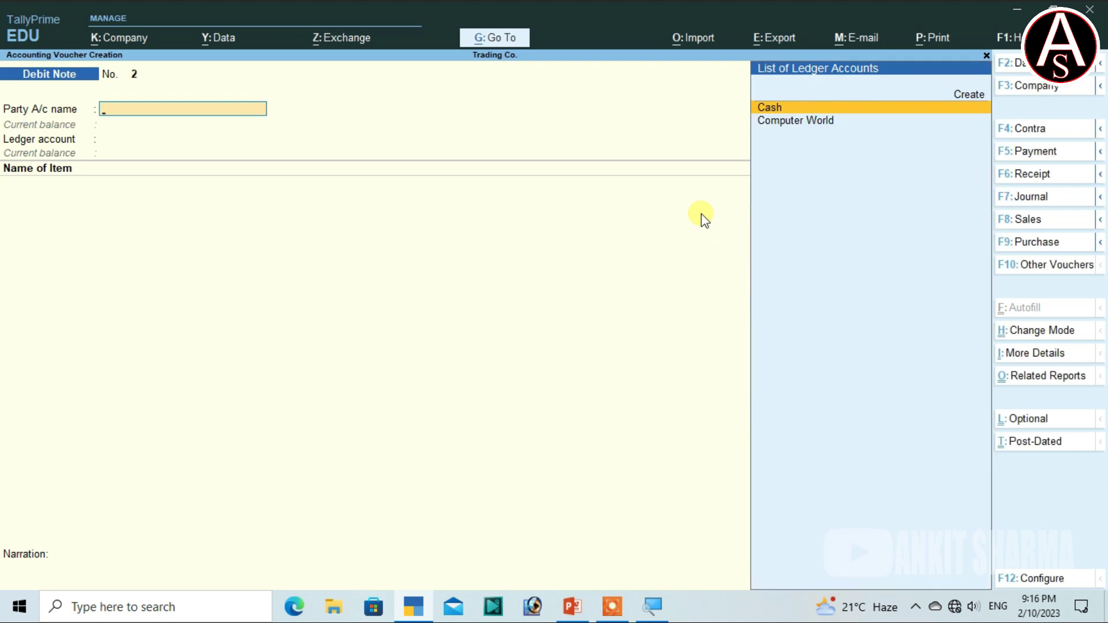
Review the saved debit note for Computer World, and return to the Gateway of Tally without altering it
{"action": "key", "text": "Page_Up"}
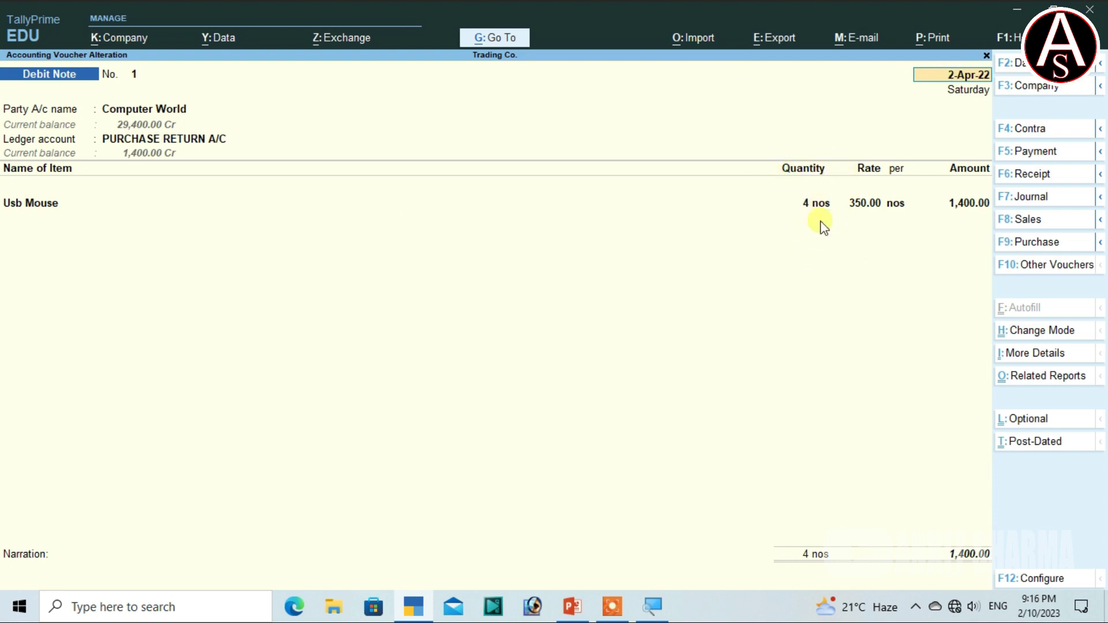
{"action": "key", "text": "BackSpace"}
{"action": "key", "text": "Escape"}
{"action": "key", "text": "y"}
{"action": "key", "text": "Escape"}
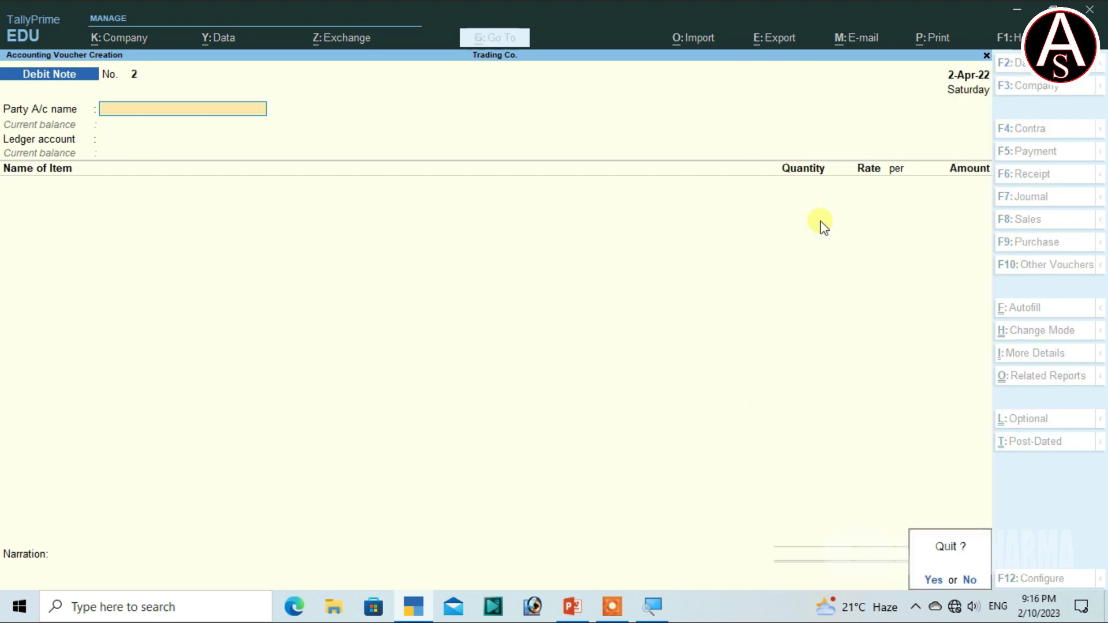
{"action": "key", "text": "y"}
Examine Computer World's April ledger vouchers through Current Liabilities and Sundry Creditors in the Balance Sheet, and return to the Gateway of Tally
{"action": "key", "text": "Down"}
{"action": "key", "text": "Down"}
{"action": "key", "text": "Down"}
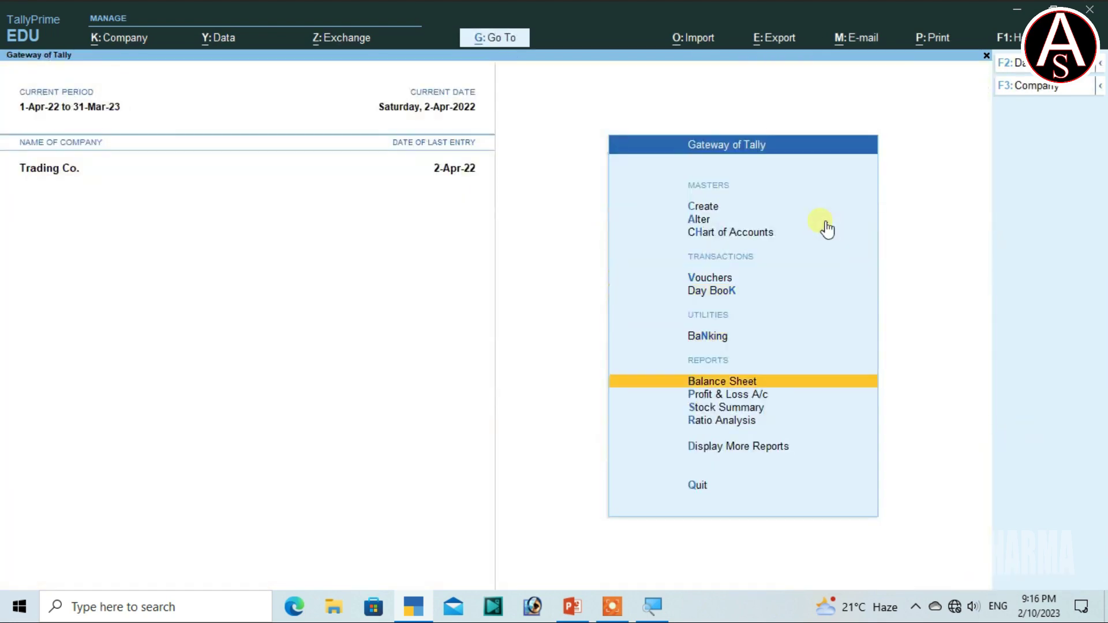
{"action": "key", "text": "Return"}
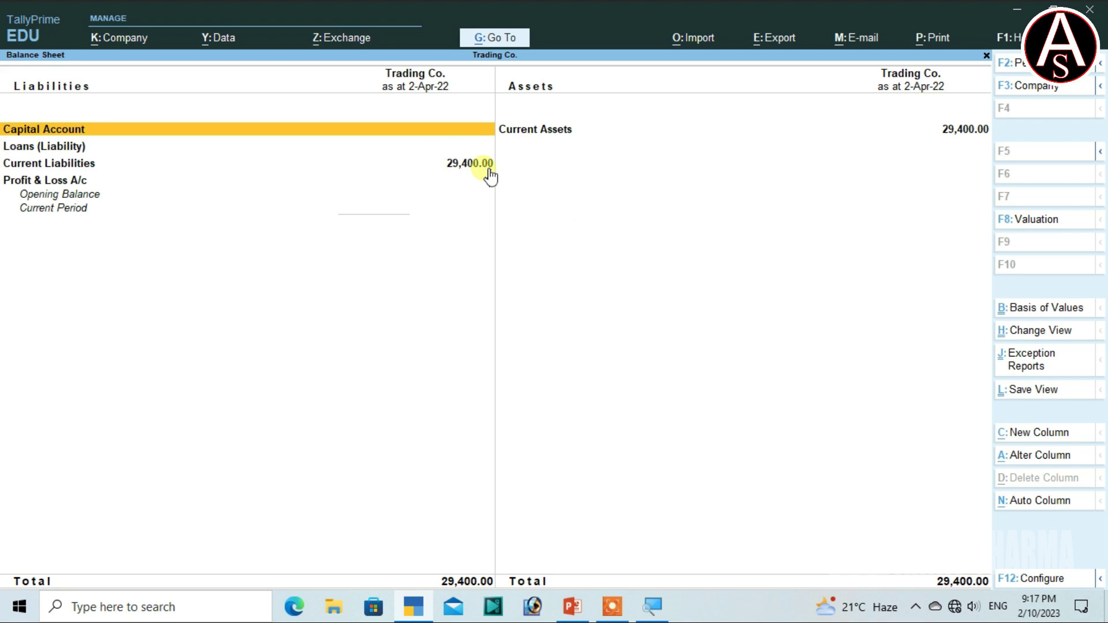
{"action": "key", "text": "Down"}
{"action": "key", "text": "Down"}
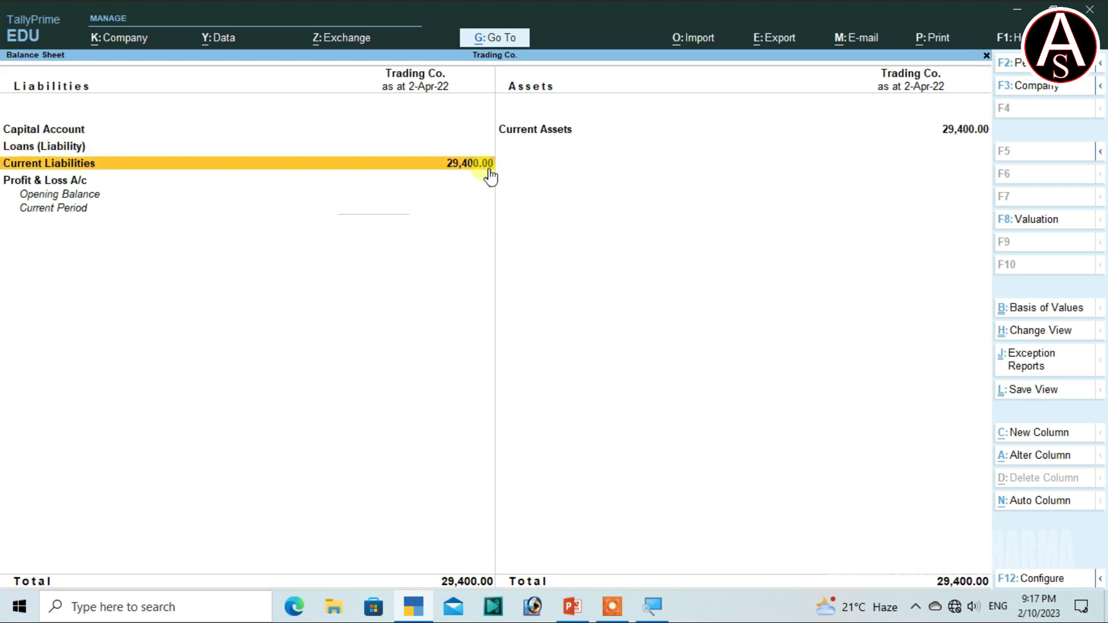
{"action": "left_click", "coordinate": [489, 167]}
{"action": "left_click", "coordinate": [489, 168]}
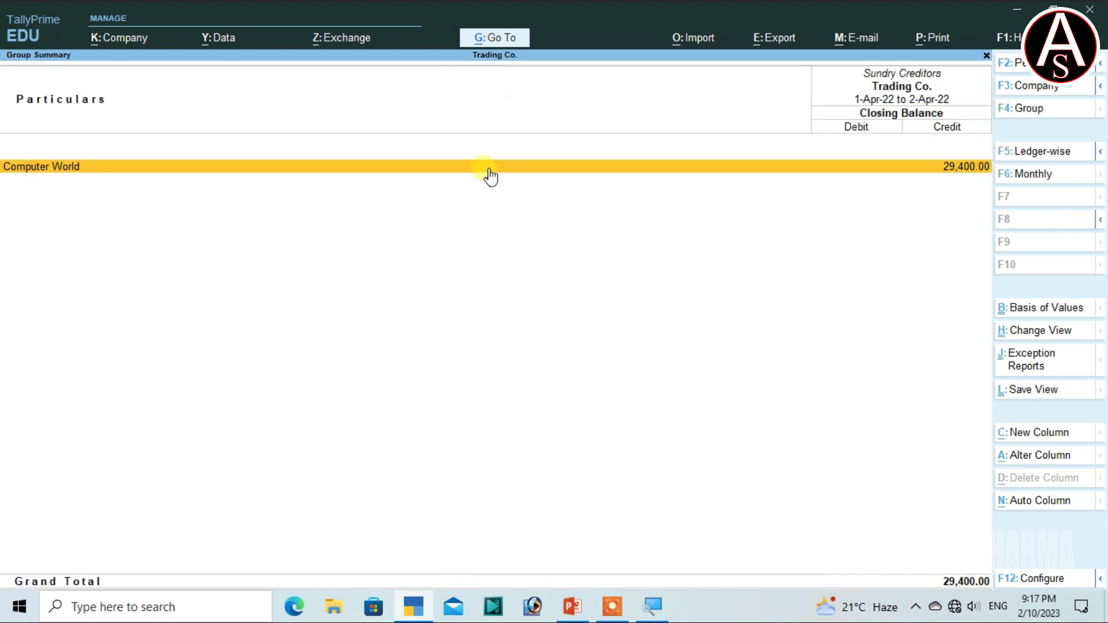
{"action": "left_click", "coordinate": [489, 173]}
{"action": "left_click", "coordinate": [486, 174]}
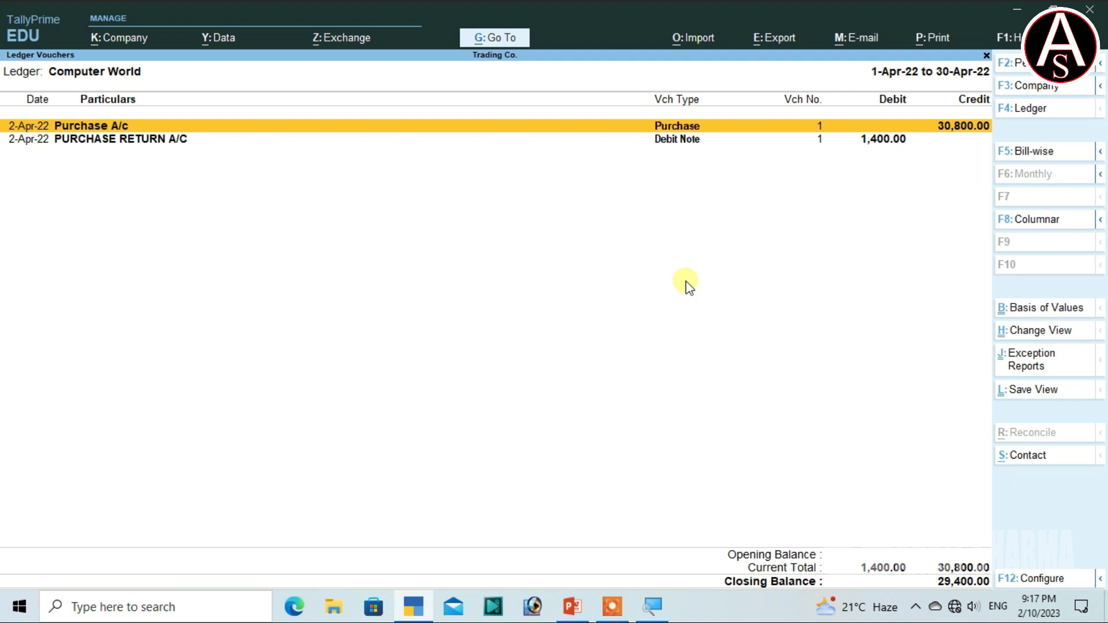
{"action": "key", "text": "Escape"}
{"action": "key", "text": "Escape"}
{"action": "key", "text": "Escape"}
{"action": "key", "text": "Escape"}
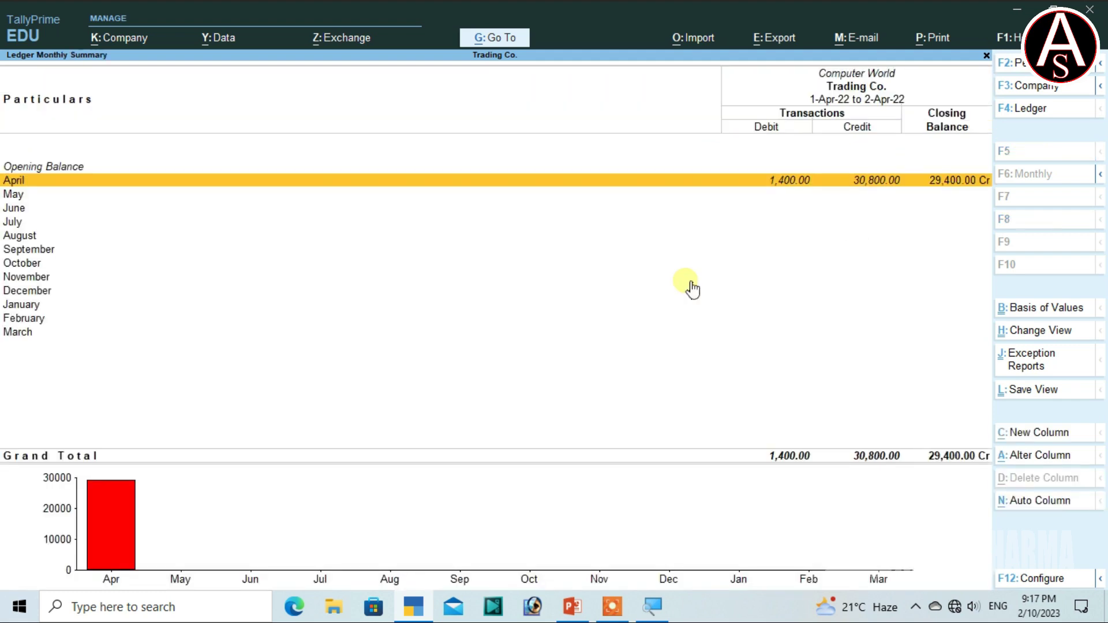
{"action": "key", "text": "Escape"}
Examine Usb Mouse's April stock vouchers through the Mouse group in the Stock Summary, and return to the Gateway of Tally
{"action": "key", "text": "Down"}
{"action": "key", "text": "Down"}
{"action": "key", "text": "Return"}
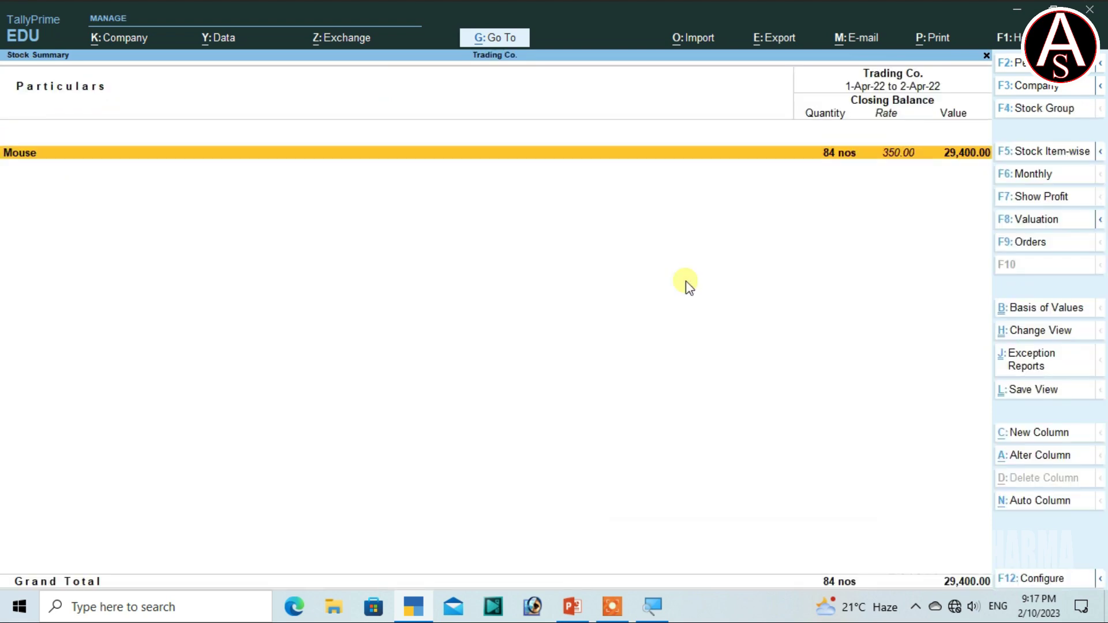
{"action": "key", "text": "Return"}
{"action": "key", "text": "Return"}
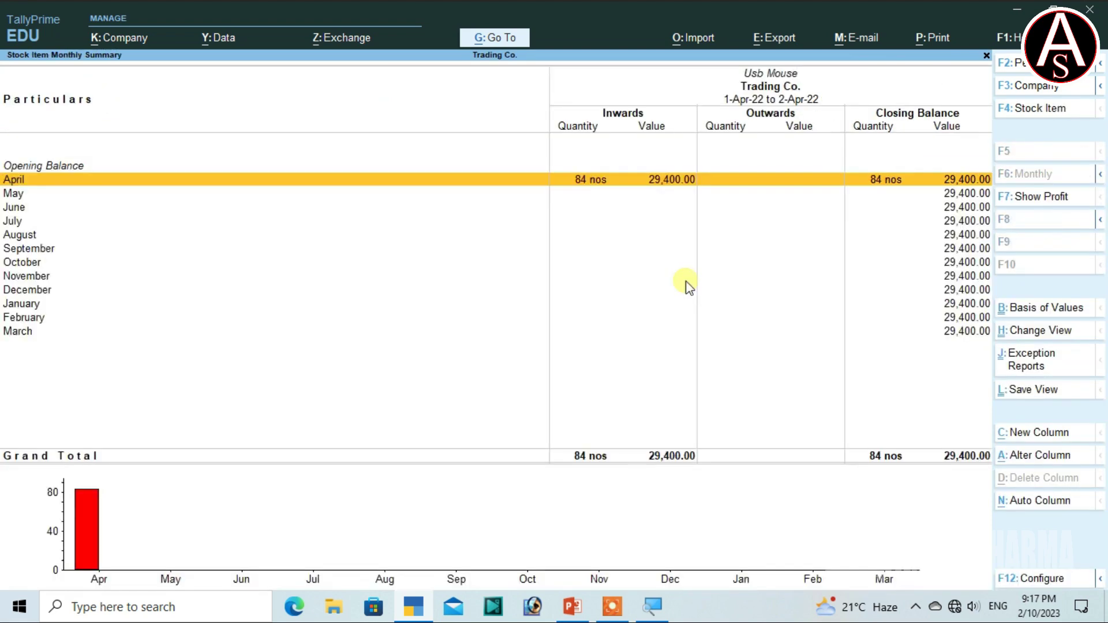
{"action": "key", "text": "Return"}
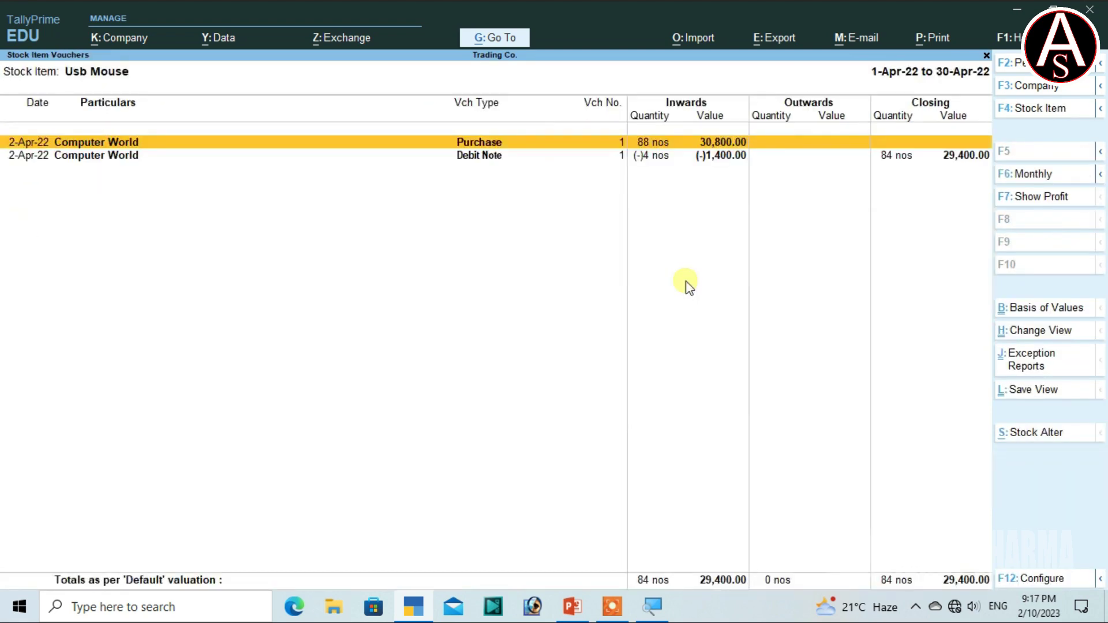
{"action": "key", "text": "Escape"}
{"action": "key", "text": "Escape"}
{"action": "key", "text": "Escape"}
{"action": "key", "text": "Escape"}
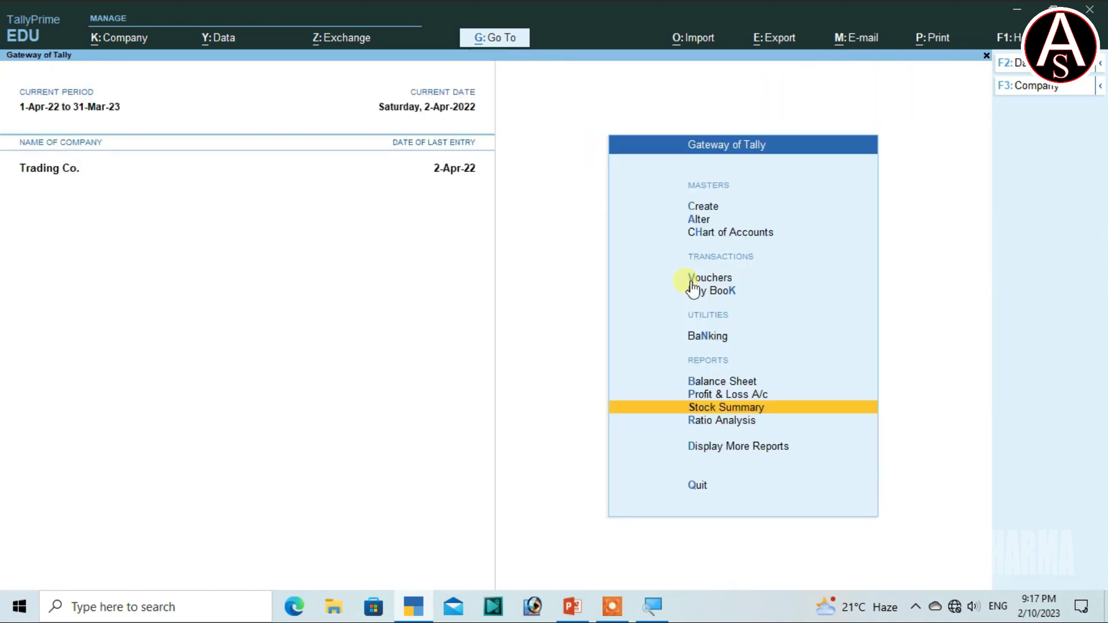
Start a payment voucher that debits Computer World with 29,400
{"action": "left_click", "coordinate": [699, 279]}
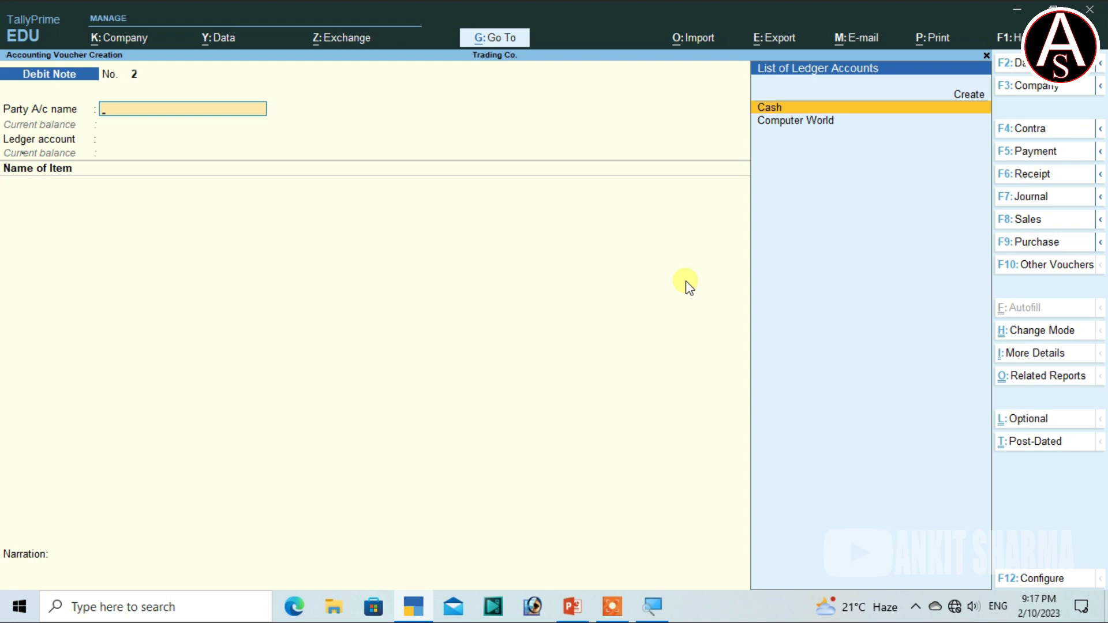
{"action": "key", "text": "F5"}
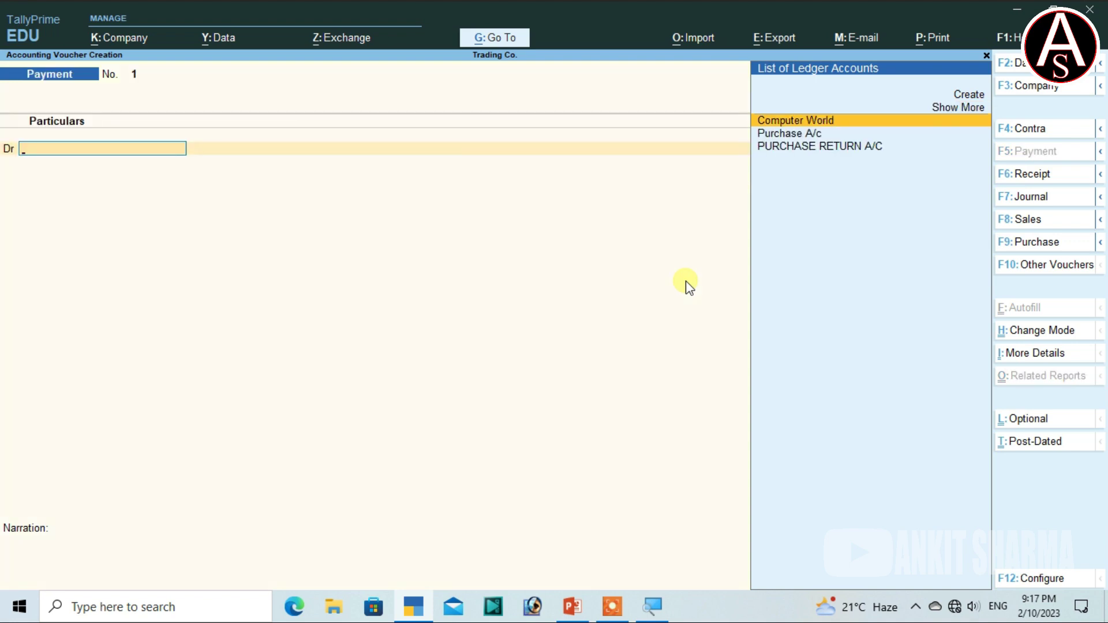
{"action": "key", "text": "Return"}
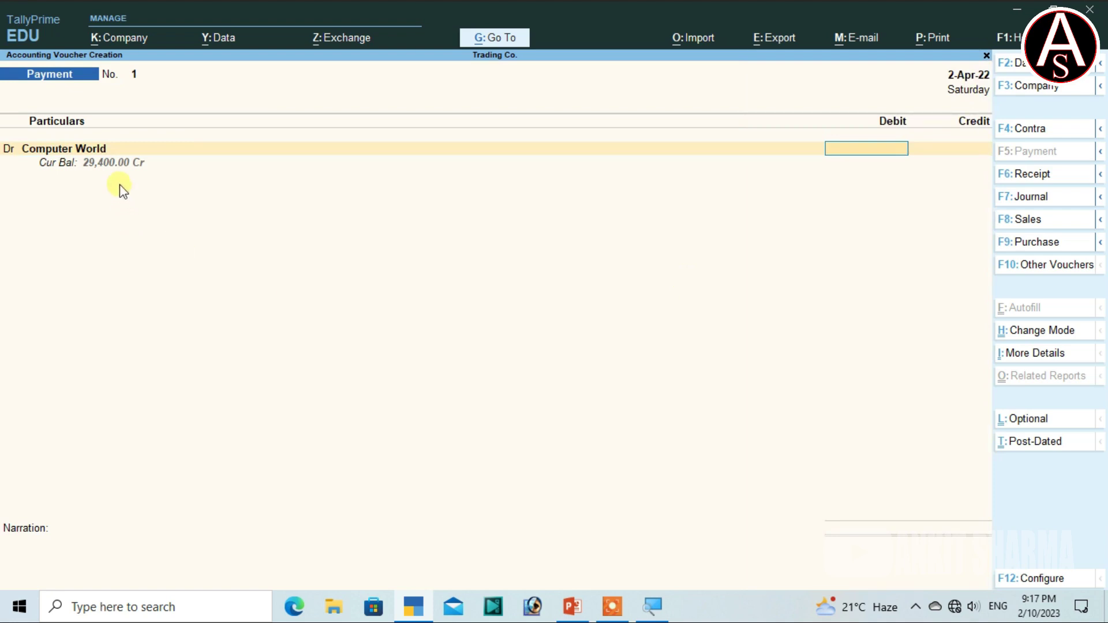
{"action": "type", "text": "2"}
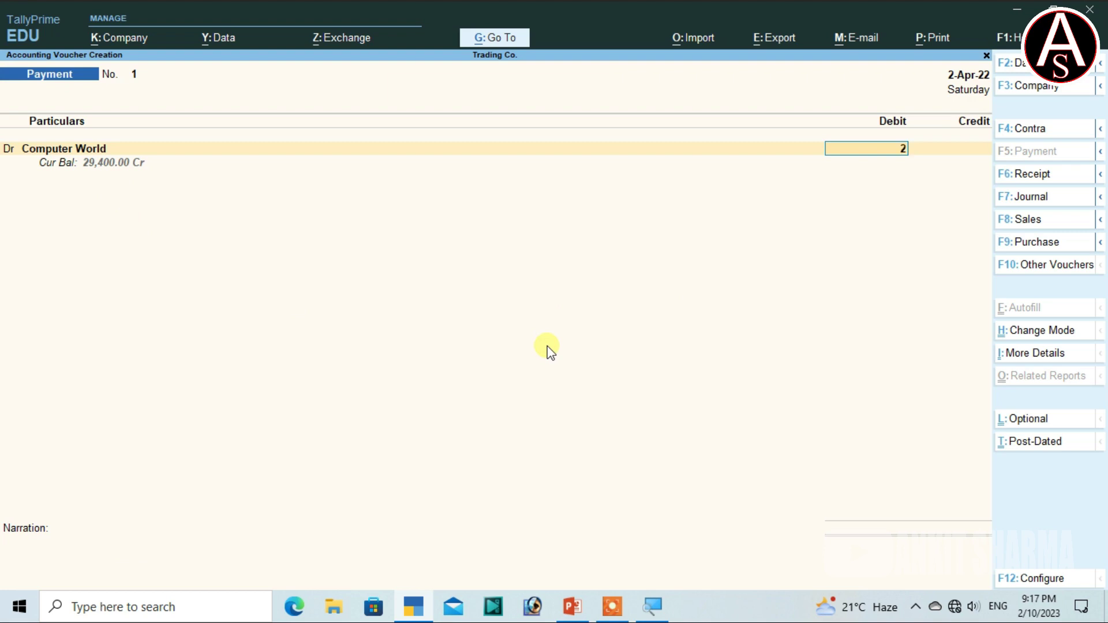
{"action": "type", "text": "9,400"}
{"action": "key", "text": "Return"}
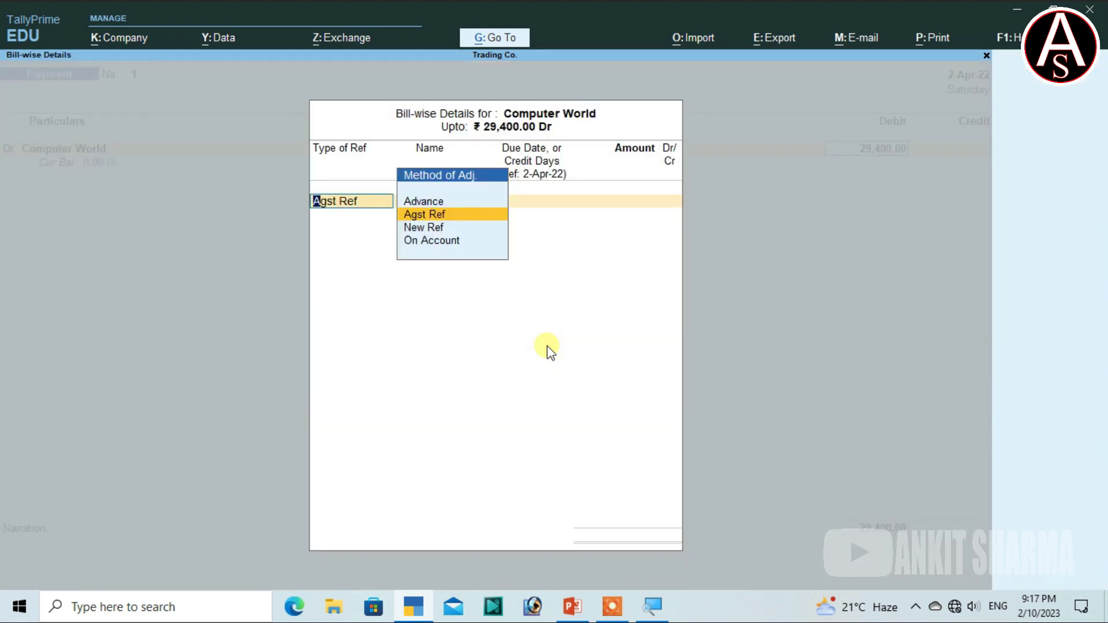
Allocate Computer World's 29,400.00 Dr payment bill-wise as New Ref with name 1
{"action": "key", "text": "Down"}
{"action": "key", "text": "Return"}
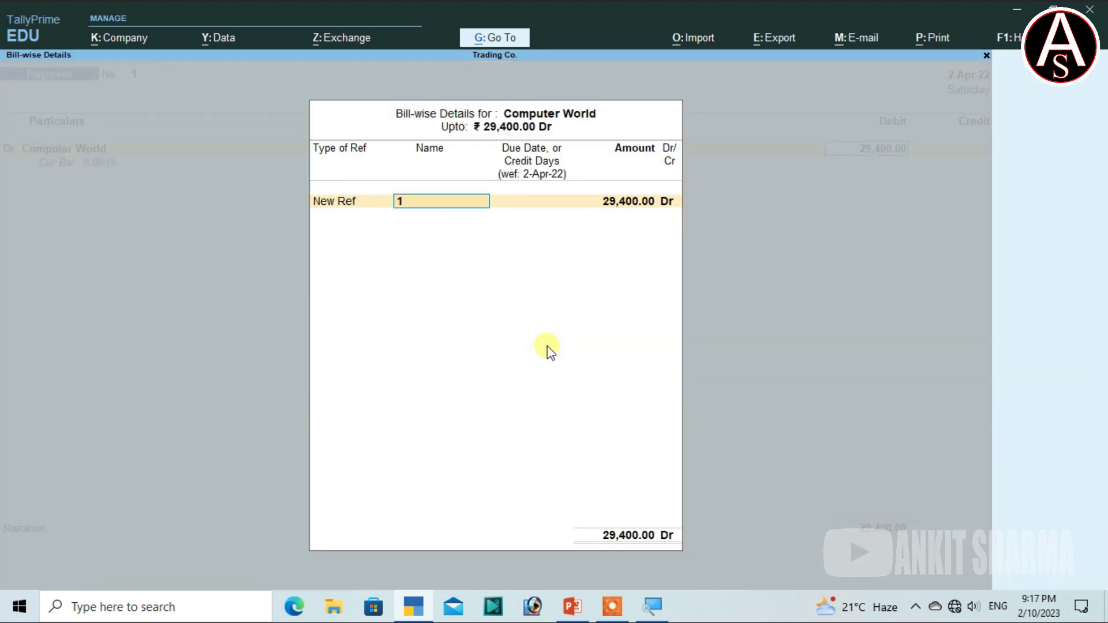
{"action": "key", "text": "Return"}
{"action": "key", "text": "Return"}
{"action": "key", "text": "Return"}
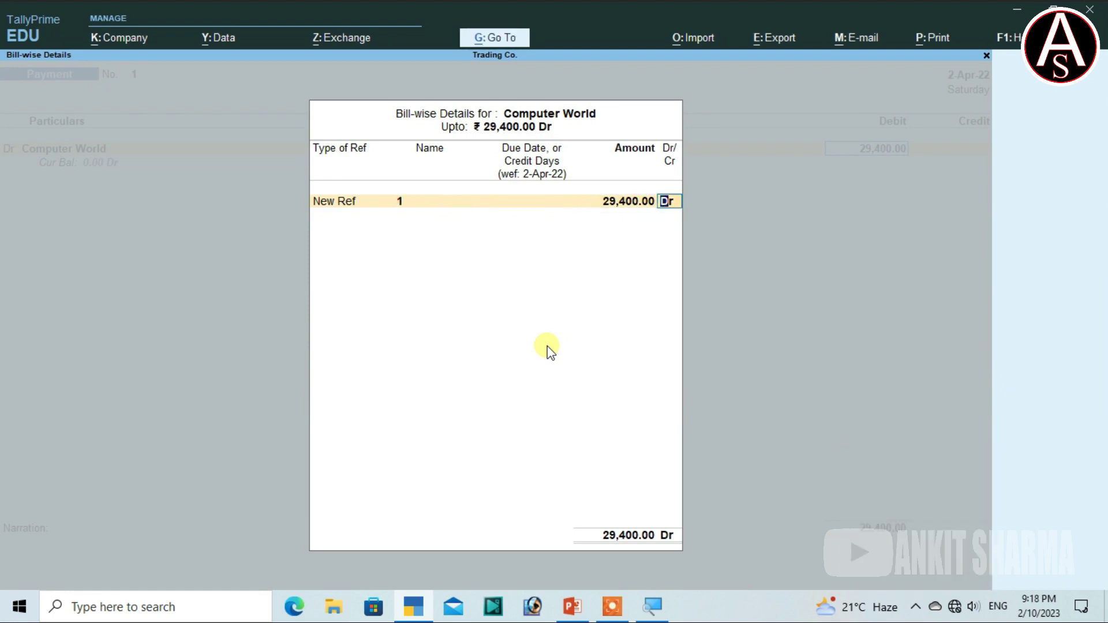
{"action": "key", "text": "Return"}
{"action": "key", "text": "Return"}
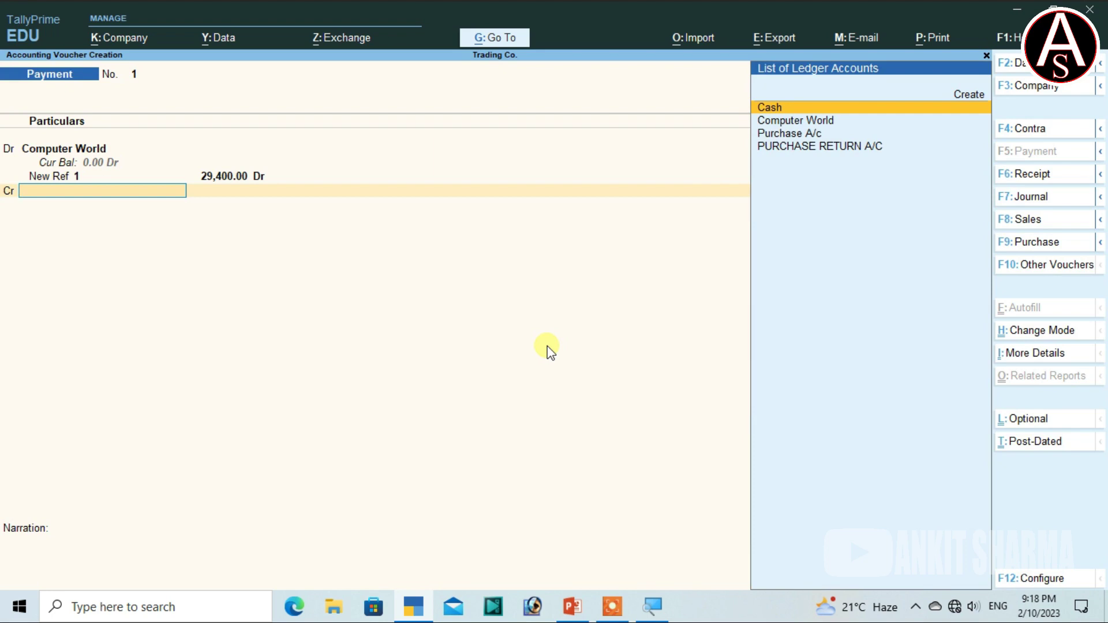
Credit Cash with 29,400.00, and quit the payment voucher without saving it
{"action": "key", "text": "Return"}
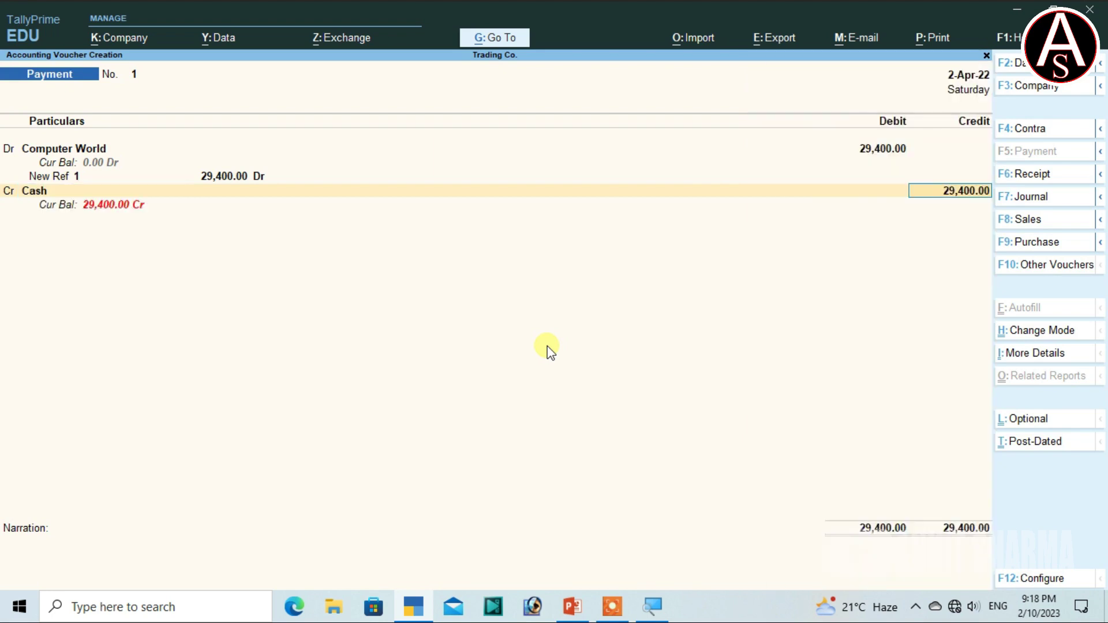
{"action": "key", "text": "Escape"}
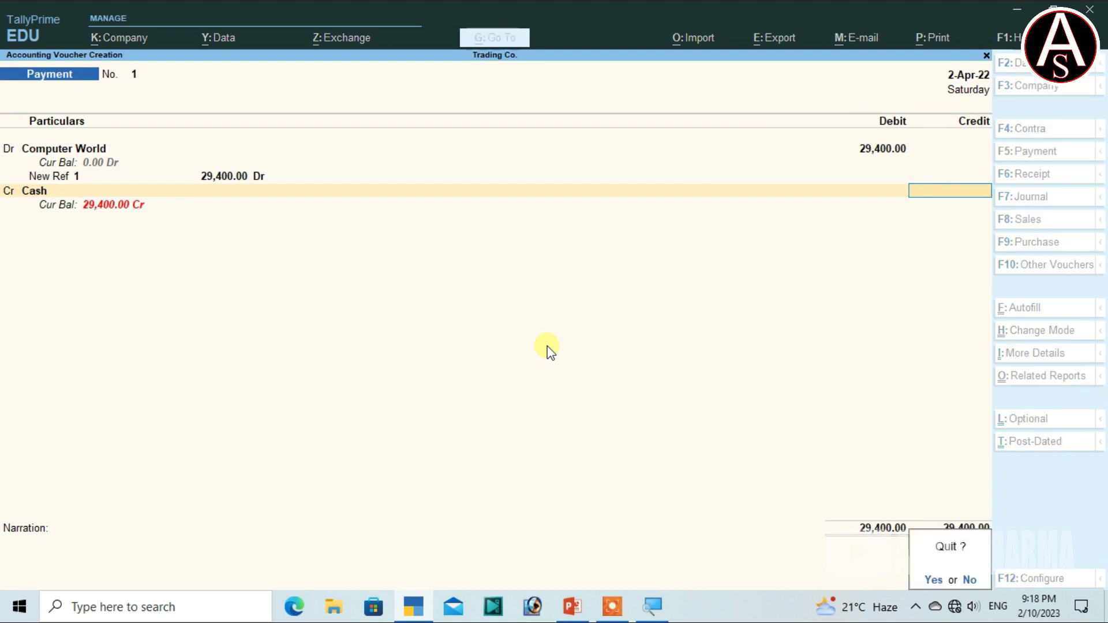
{"action": "key", "text": "y"}
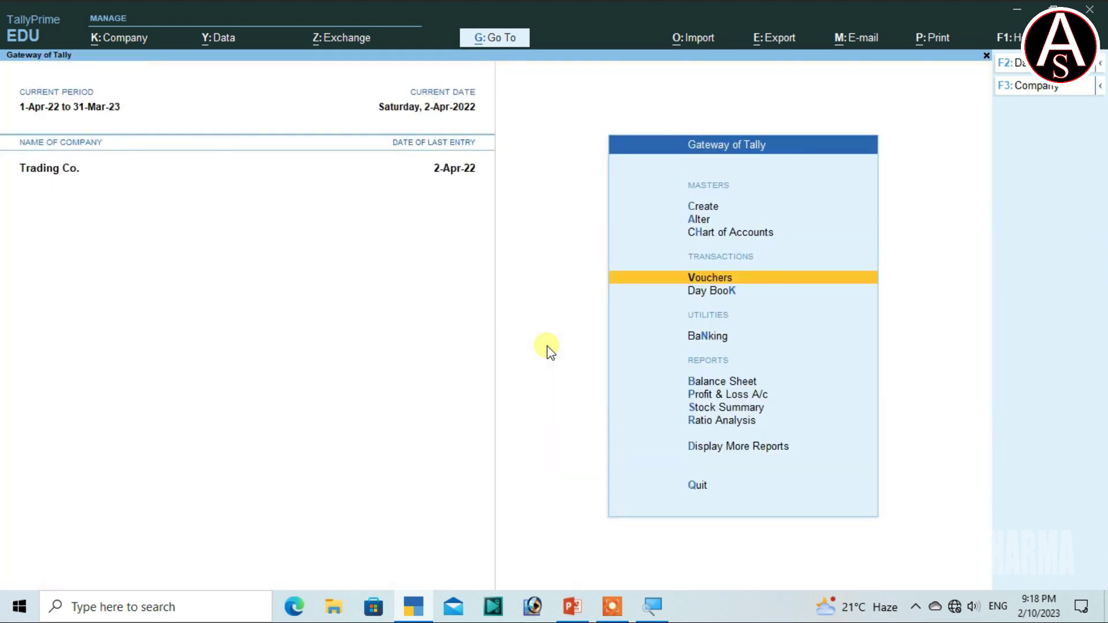